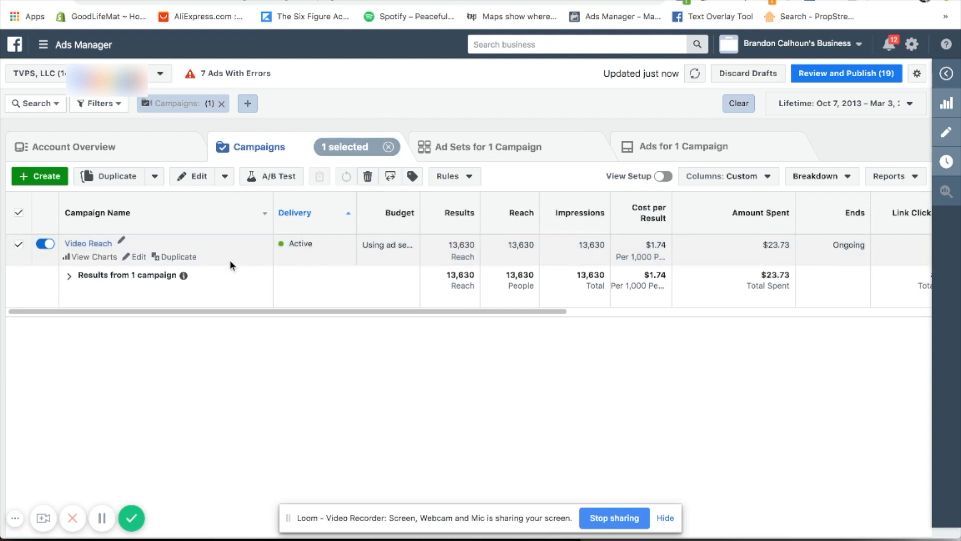
Open the LANDLORD PROBLEM VID ad of the Video Reach campaign and play its video briefly in the ad preview.
left_click(691, 158)
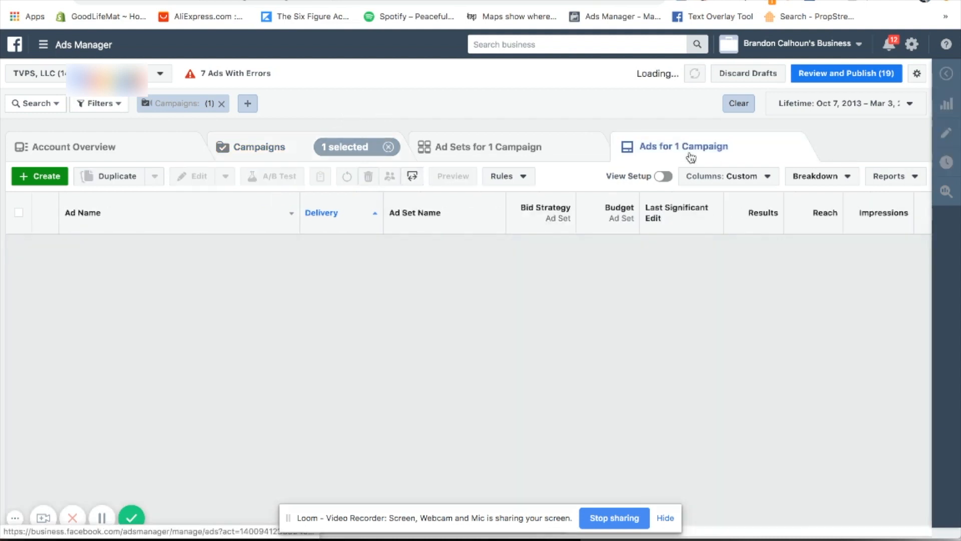
mouse_move(327, 249)
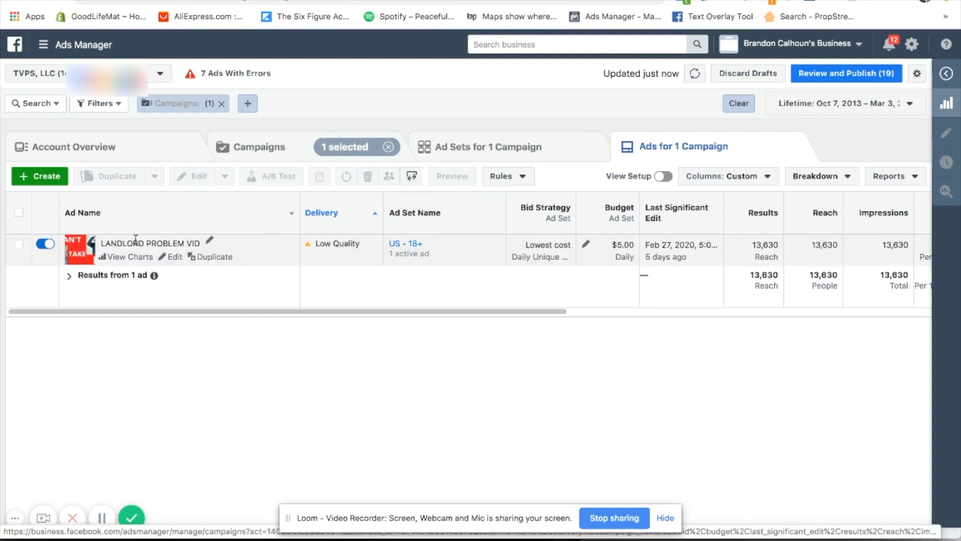
left_click(175, 256)
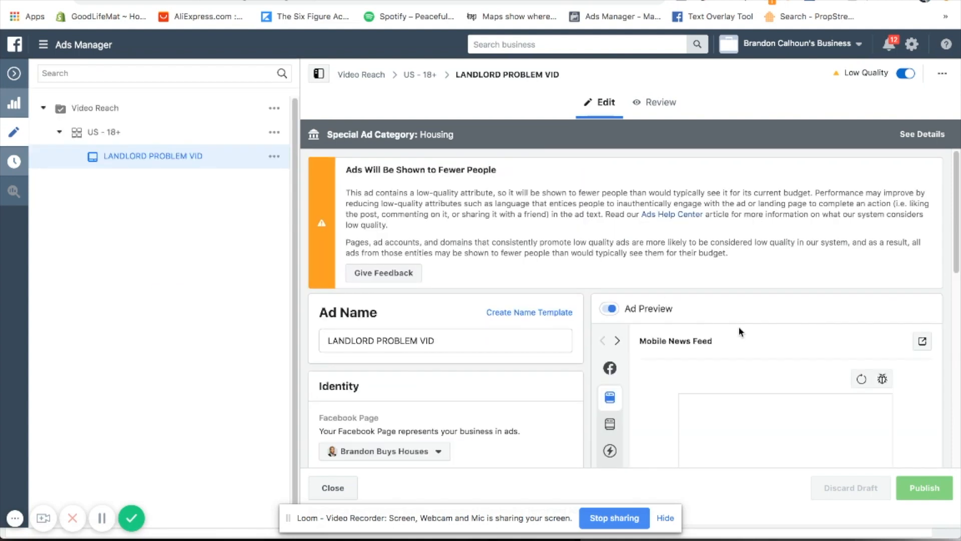
scroll(736, 326, "down", 5)
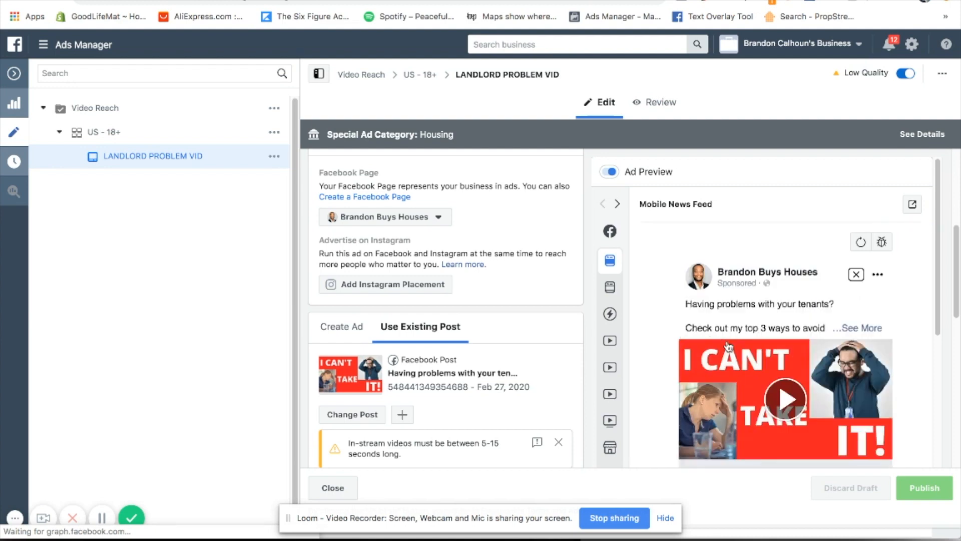
scroll(750, 342, "down", 2)
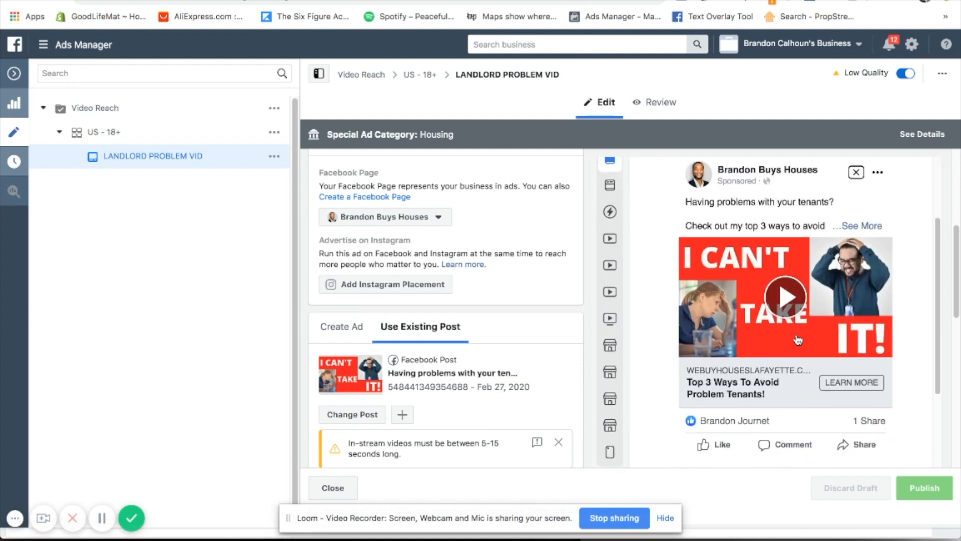
left_click(792, 303)
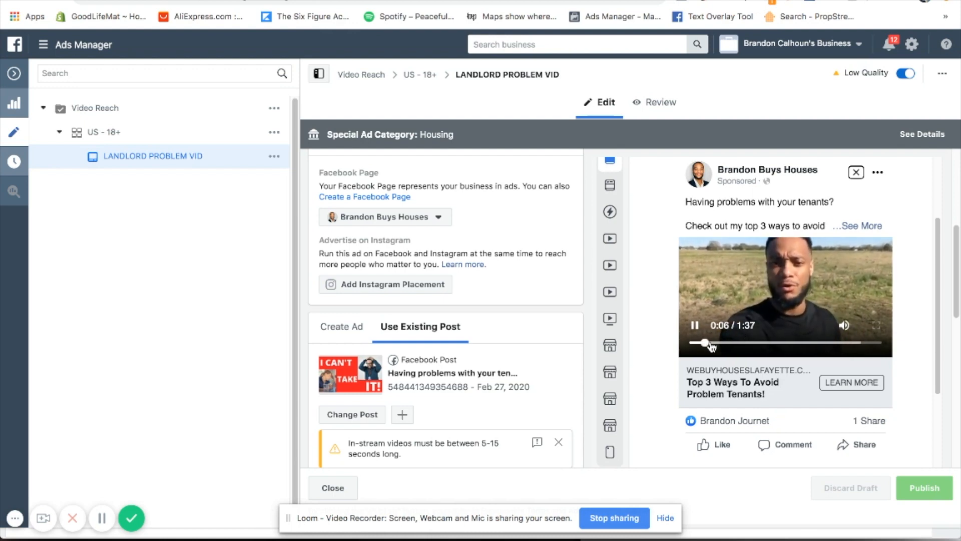
left_click(696, 331)
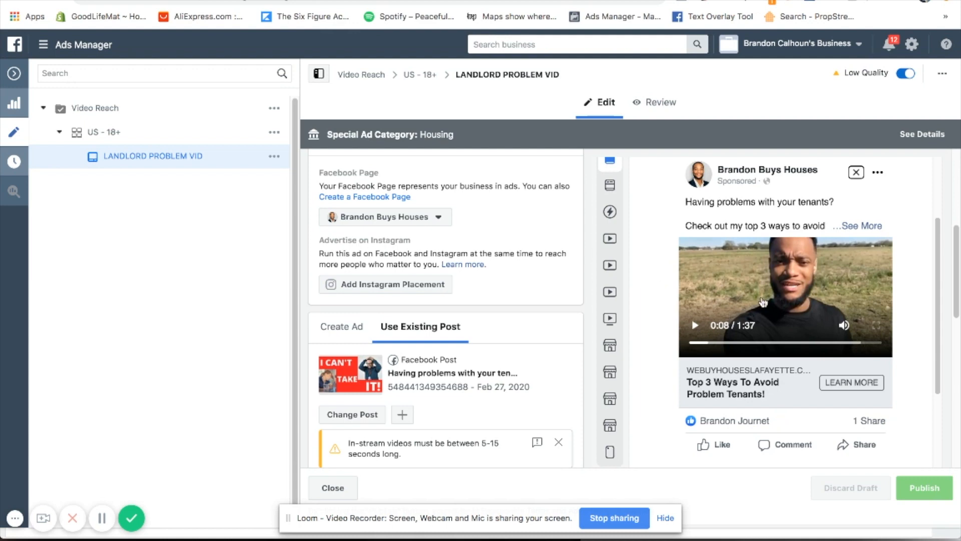
left_click(14, 73)
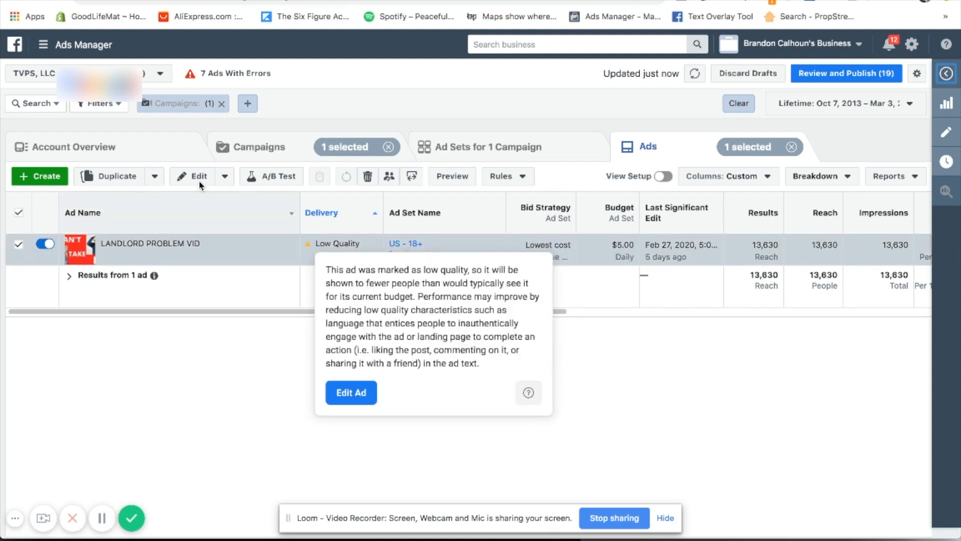
Go to the Audiences tool and switch to the TVPS, LLC ad account.
left_click(78, 46)
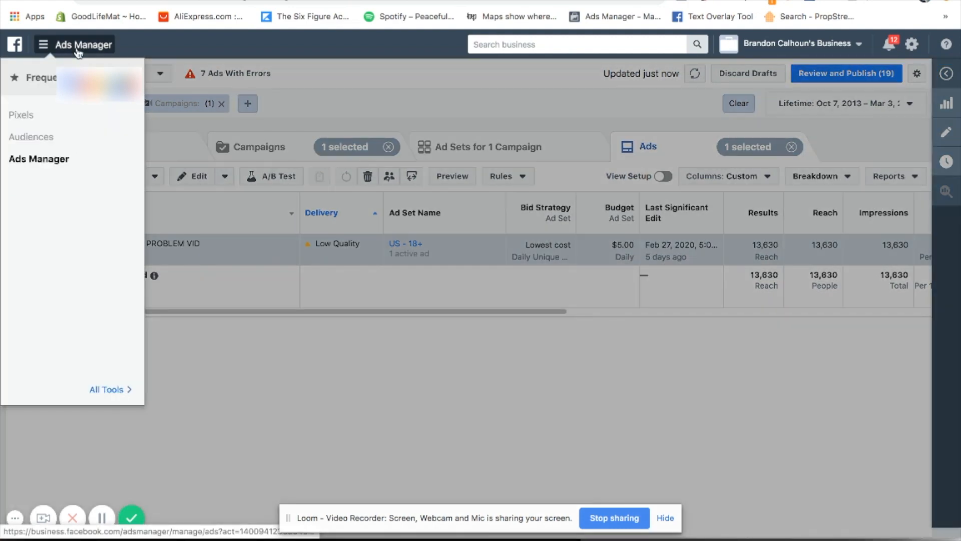
left_click(47, 138)
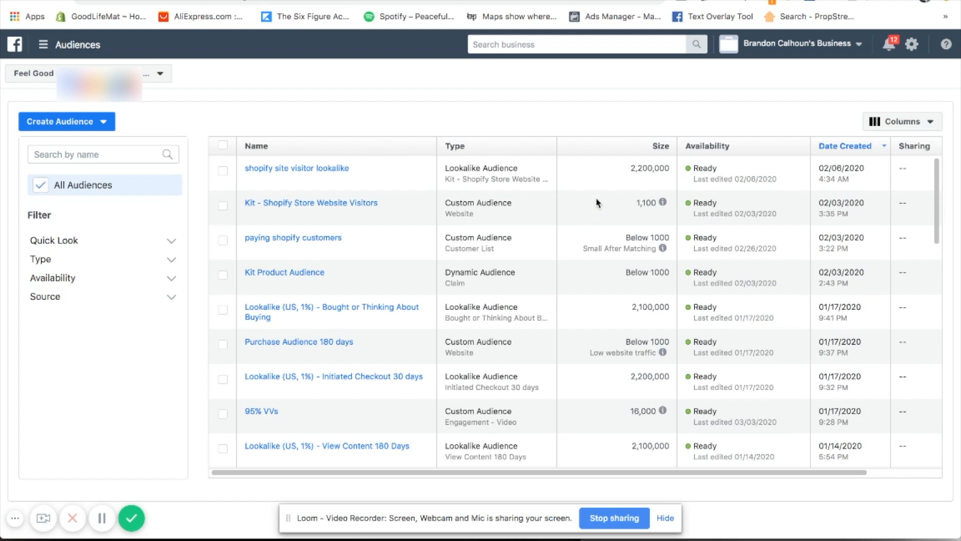
left_click(160, 73)
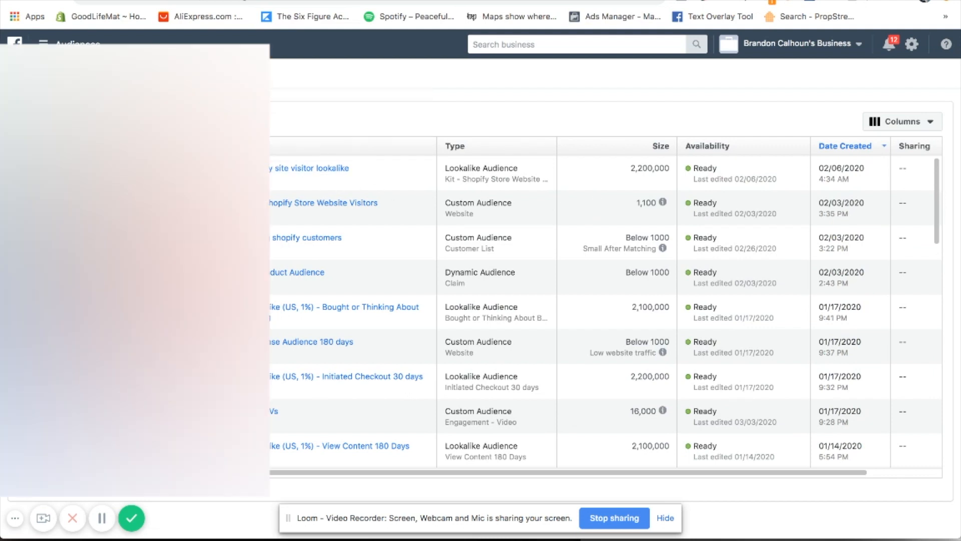
scroll(122, 280, "down", 3)
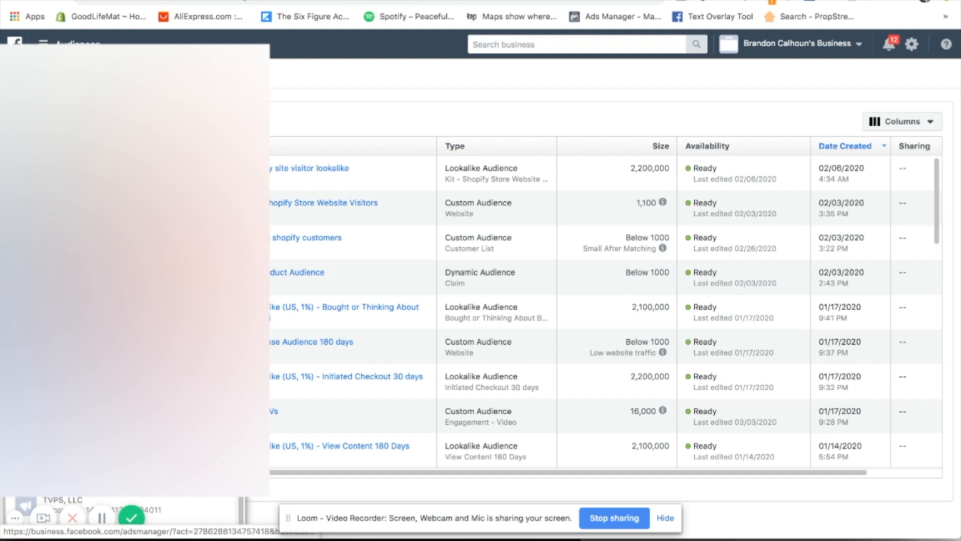
left_click(164, 498)
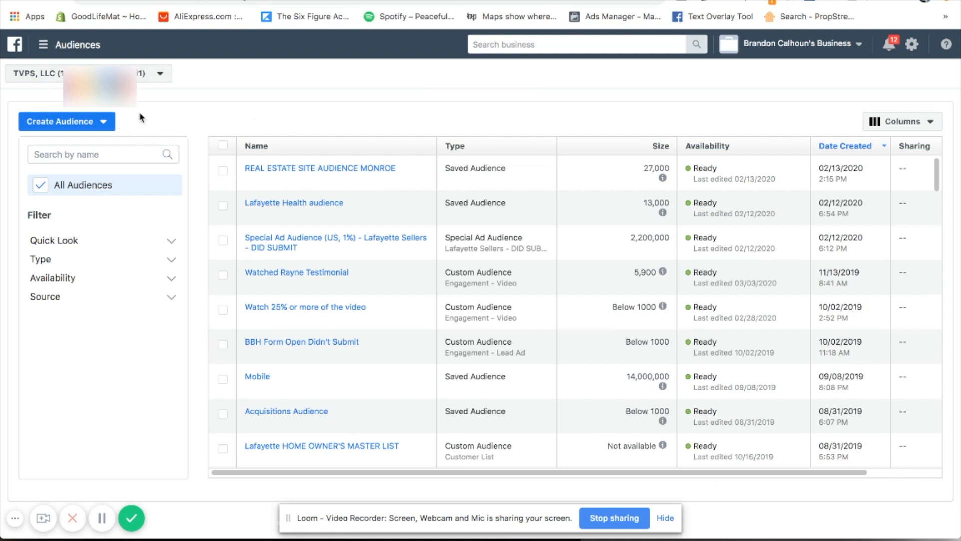
Start a video engagement custom audience and set its engagement to people who have watched 95% of the video.
left_click(104, 123)
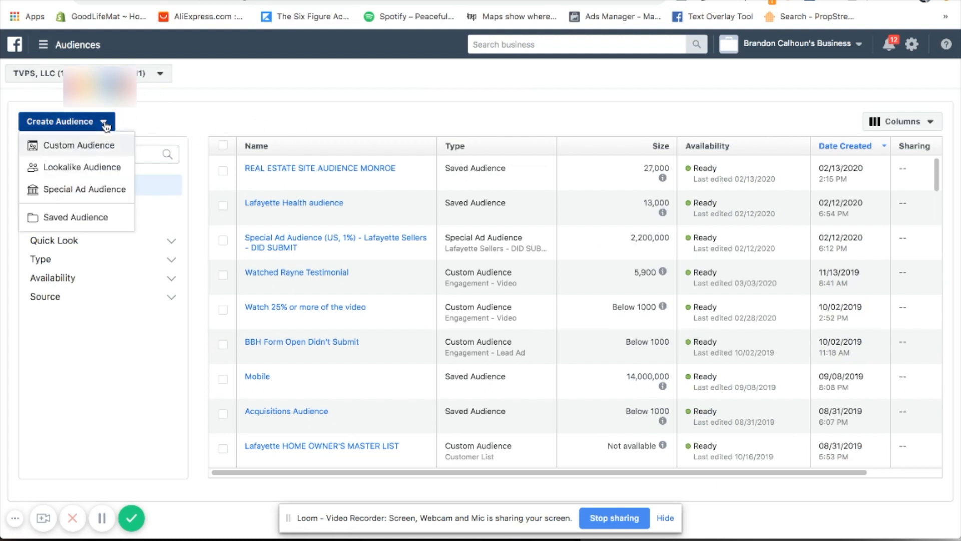
left_click(93, 154)
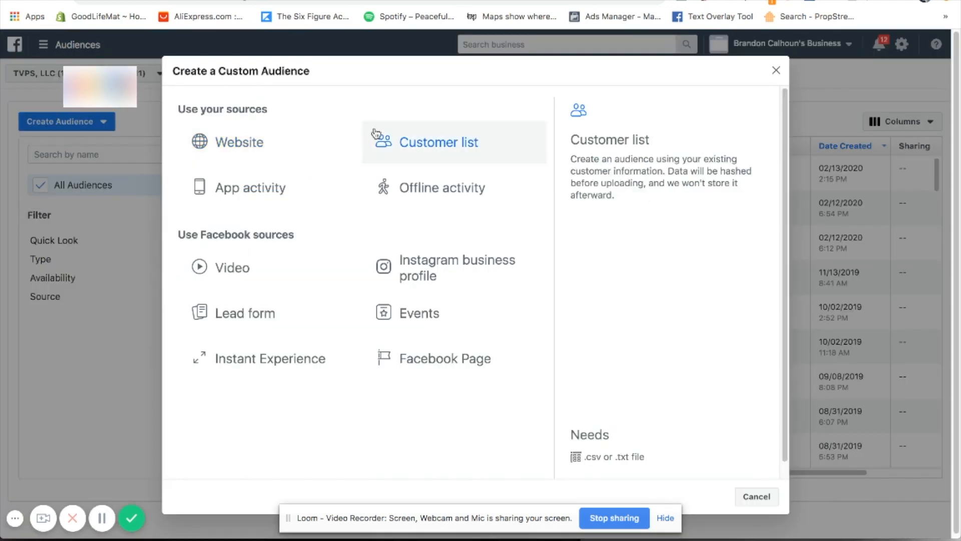
left_click(291, 278)
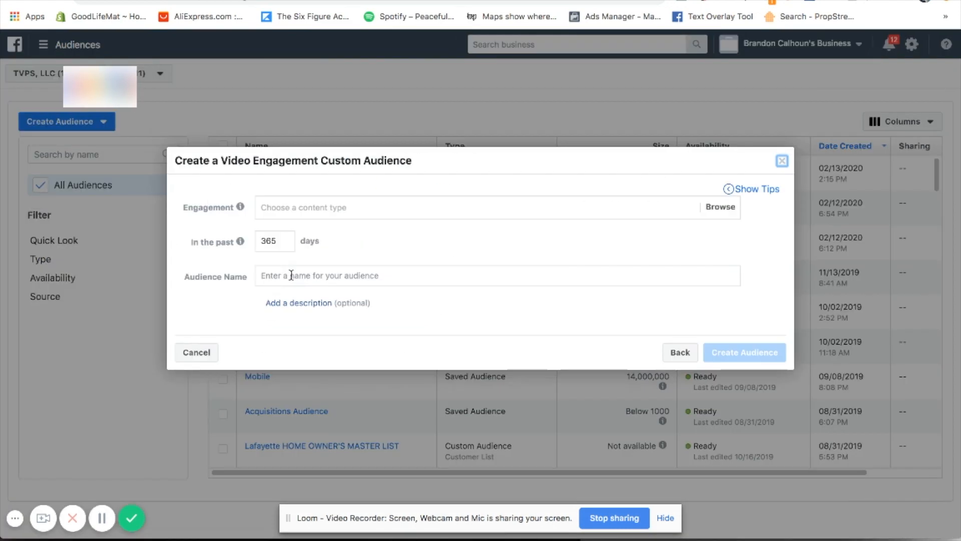
left_click(354, 213)
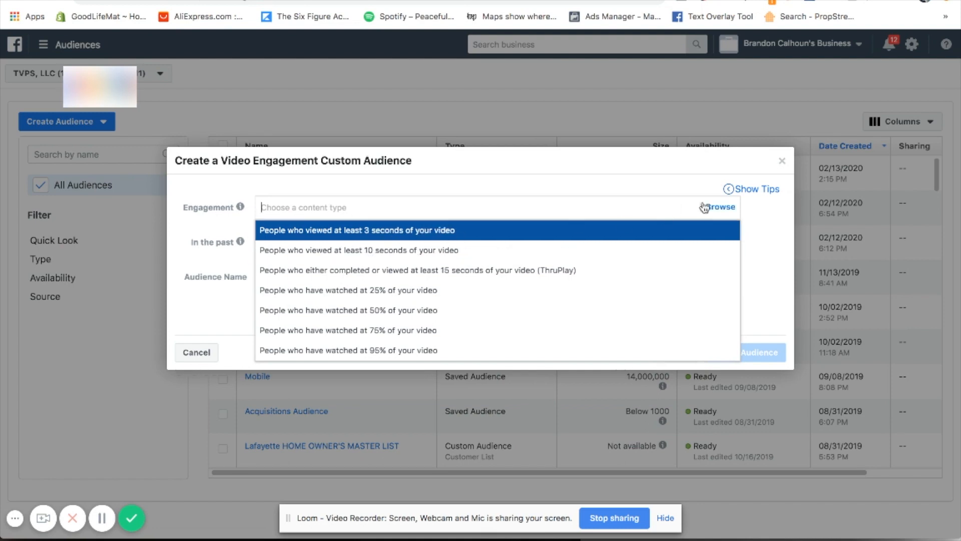
left_click(618, 188)
left_click(467, 209)
left_click(413, 355)
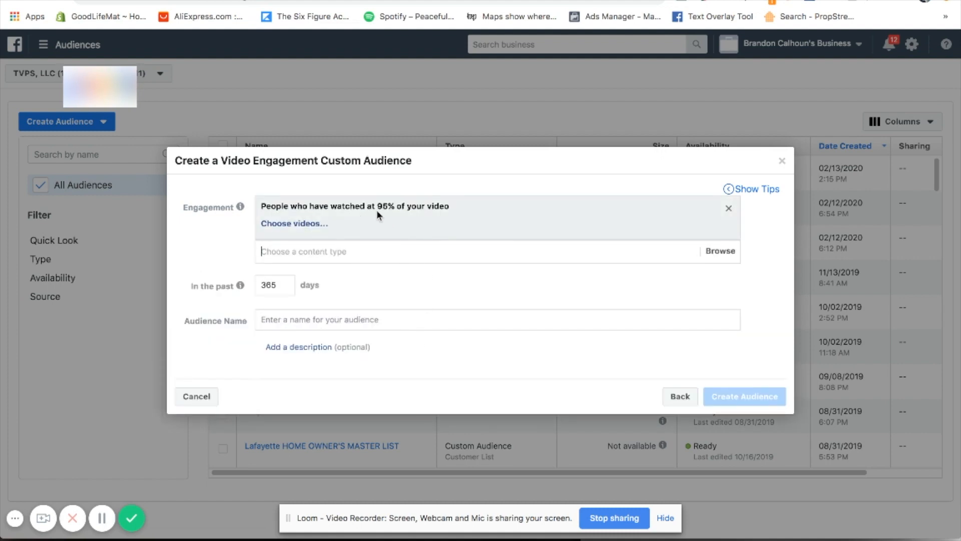
Choose the "Top 3 Ways To Avoid Problem T..." video from the Brandon Buys Houses page for the 95% viewers criterion.
left_click(295, 224)
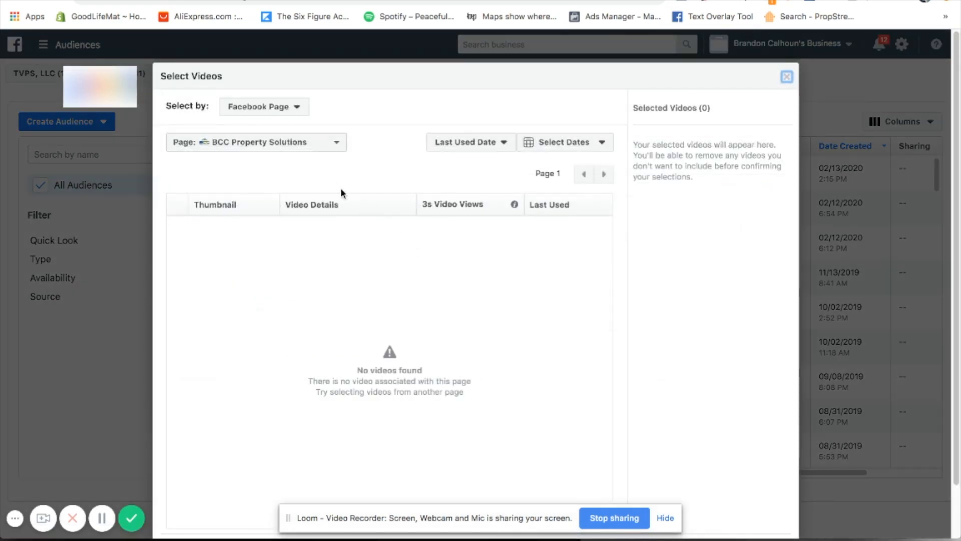
left_click(244, 112)
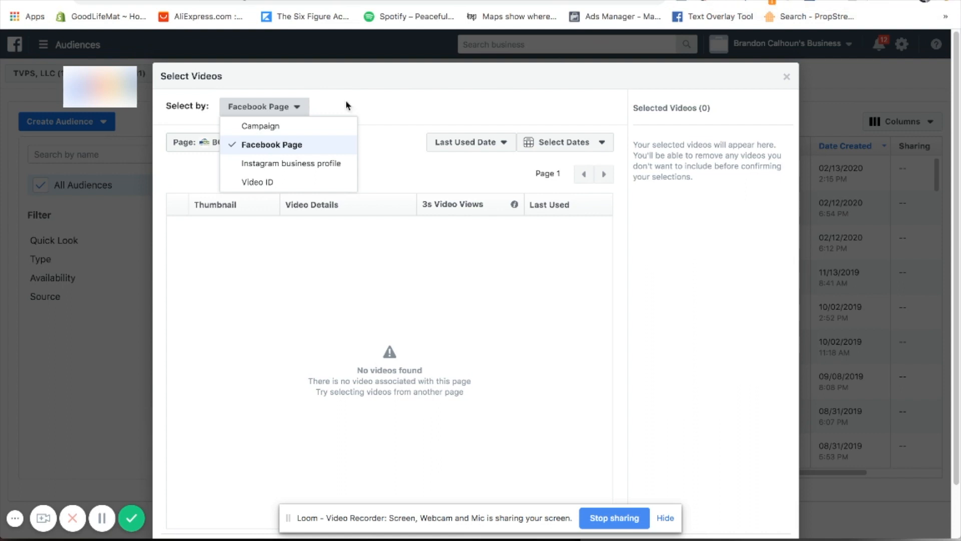
left_click(301, 143)
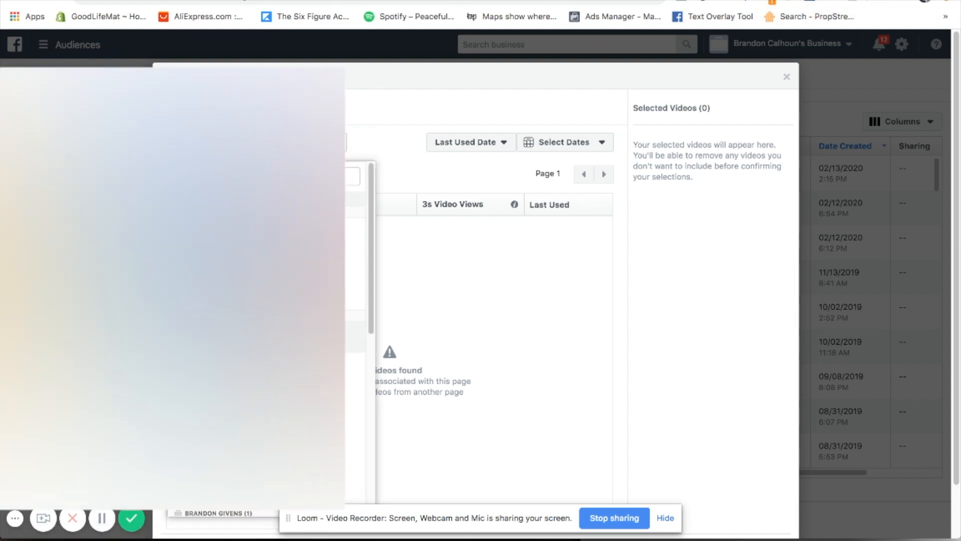
scroll(265, 330, "down", 10)
left_click(265, 415)
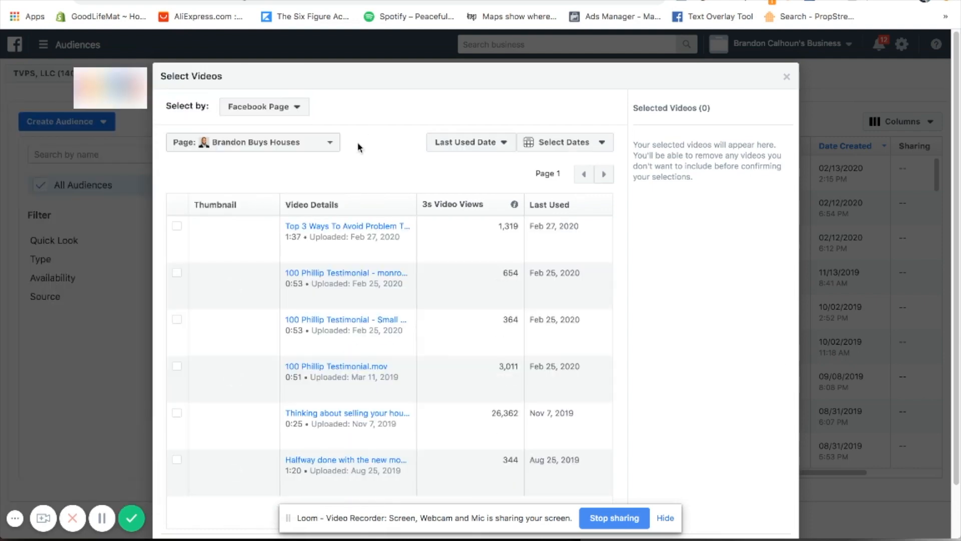
left_click(177, 226)
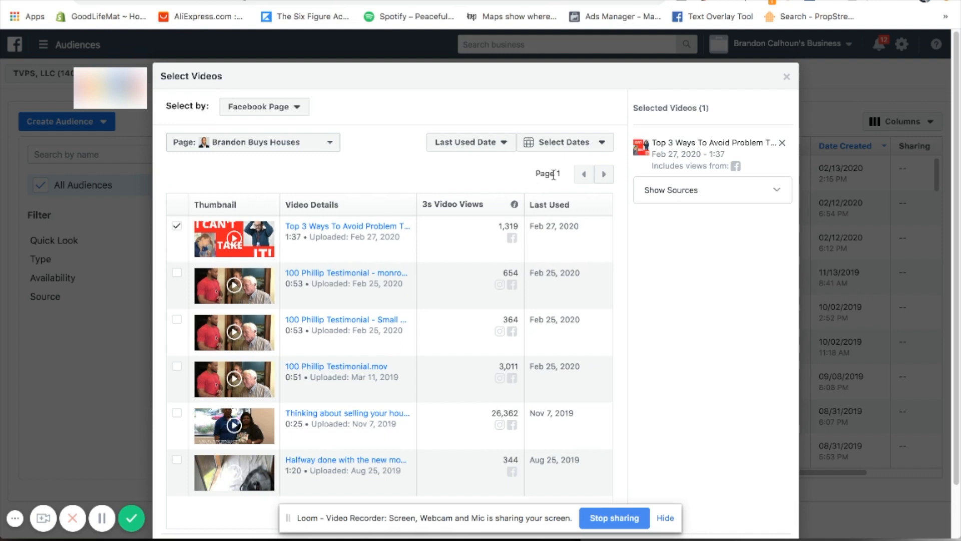
scroll(693, 210, "down", 2)
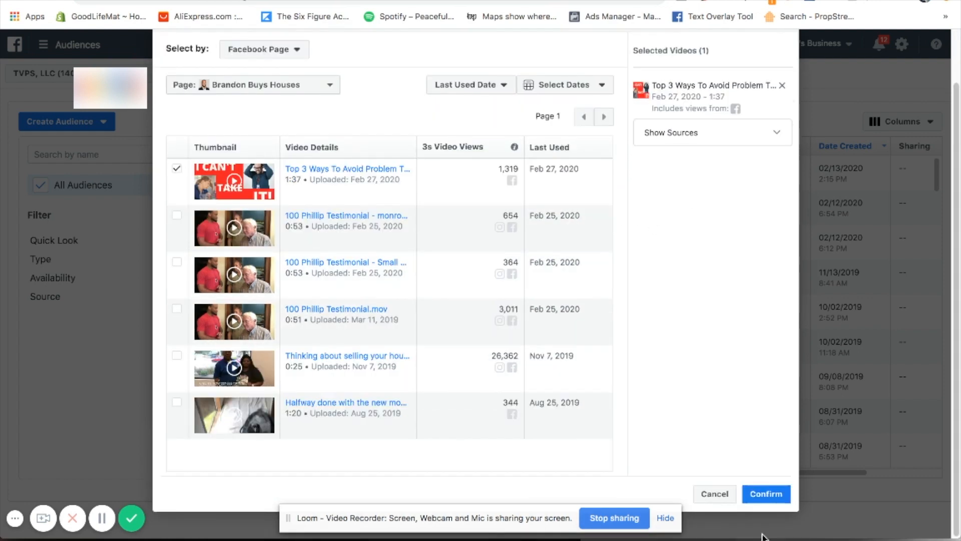
left_click(766, 494)
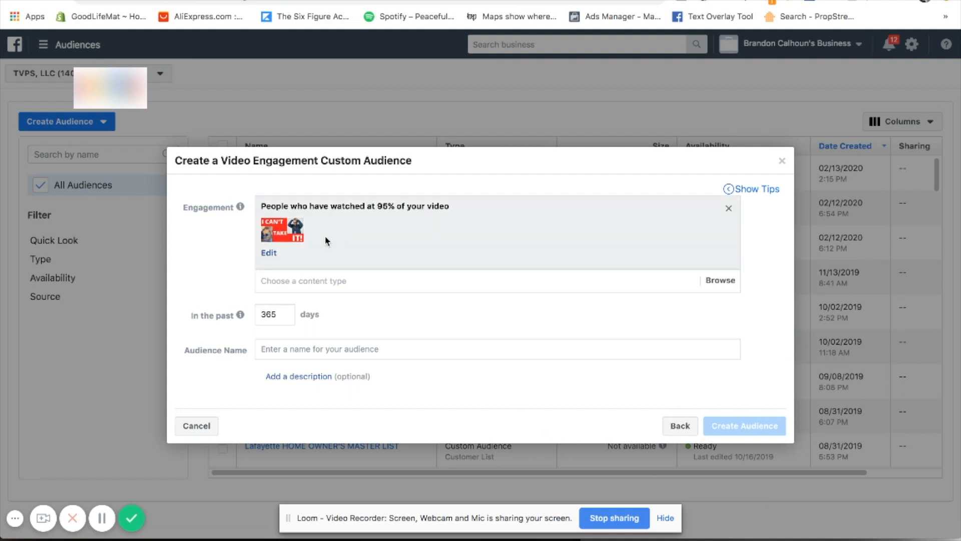
Add a second engagement criterion for people who have watched 50% of the same "Top 3 Ways To Avoid Problem T..." video.
left_click(416, 279)
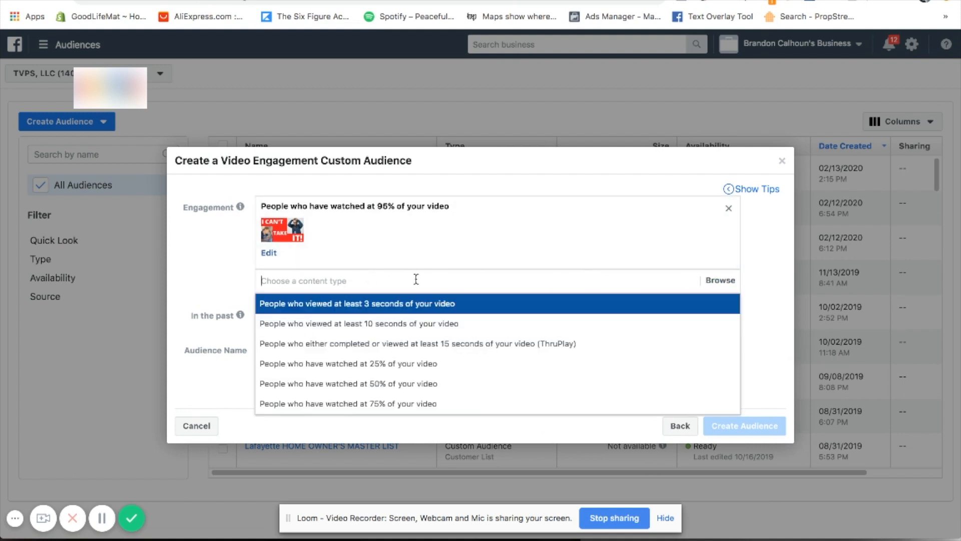
left_click(430, 384)
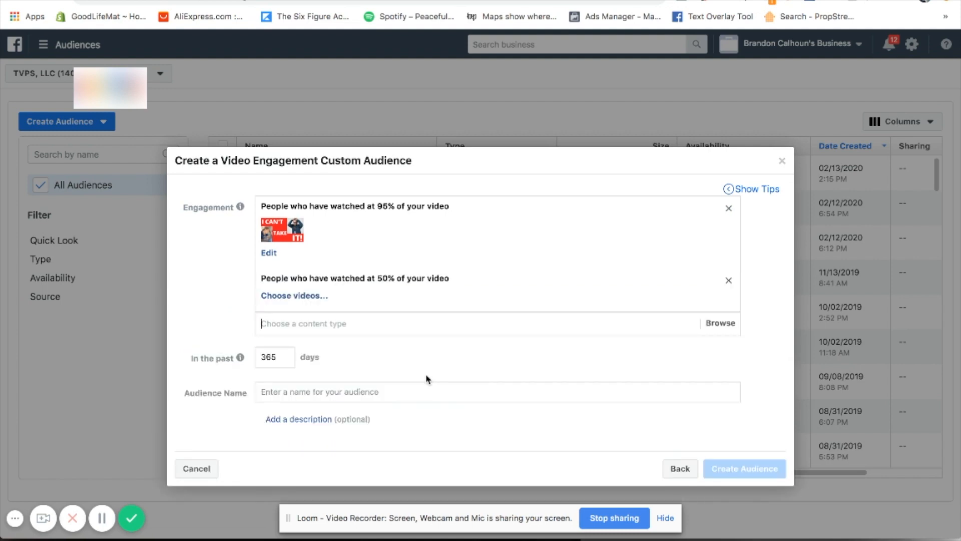
left_click(310, 296)
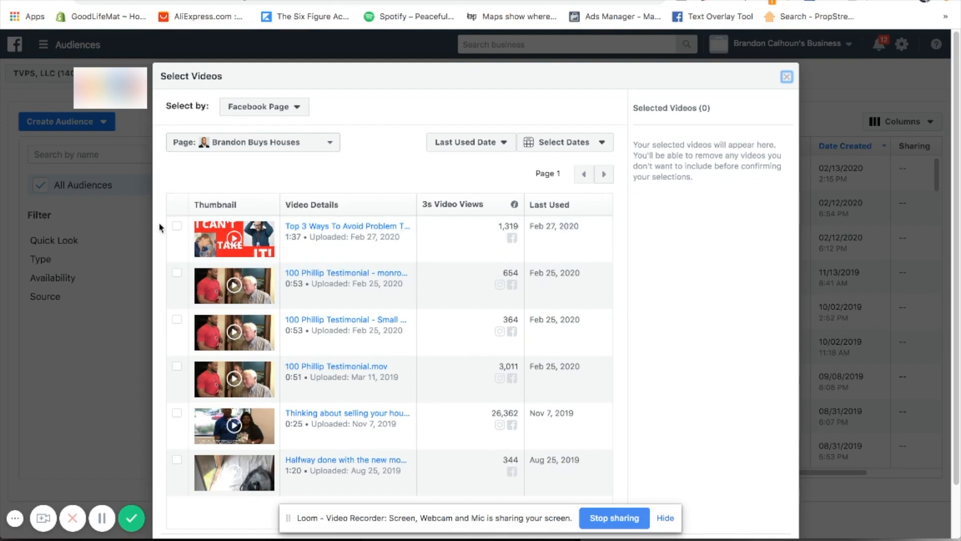
left_click(174, 228)
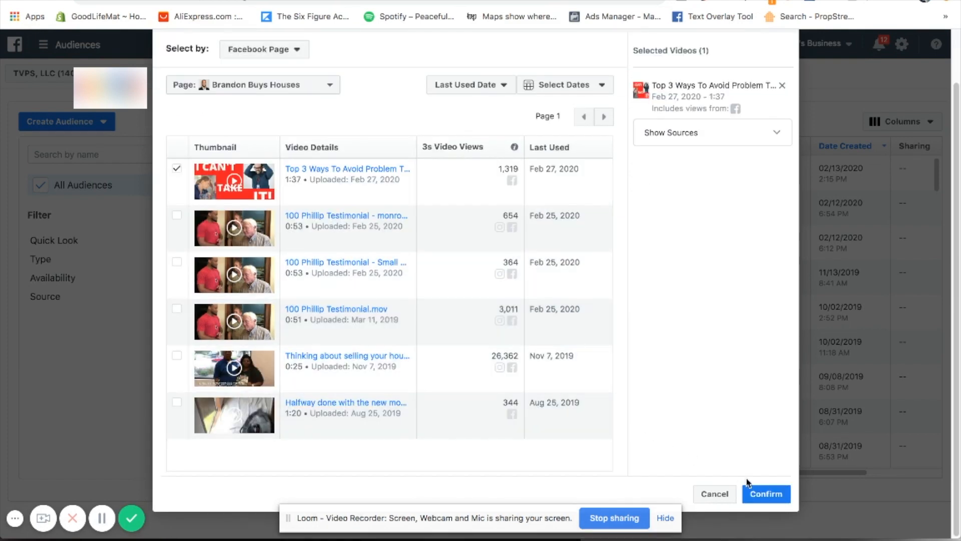
left_click(773, 494)
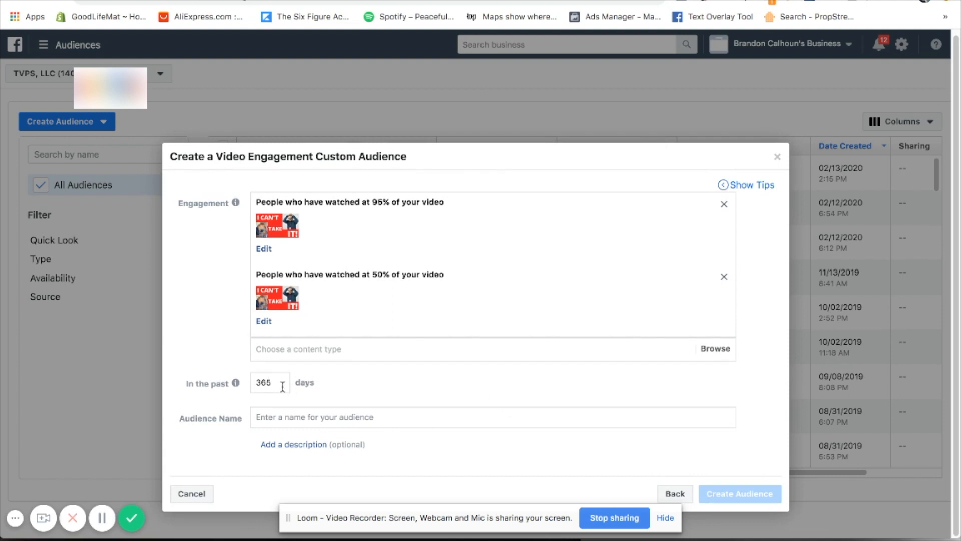
Create the custom audience under the name VV Retargeting and select it in the audience list.
left_click(308, 415)
type("V")
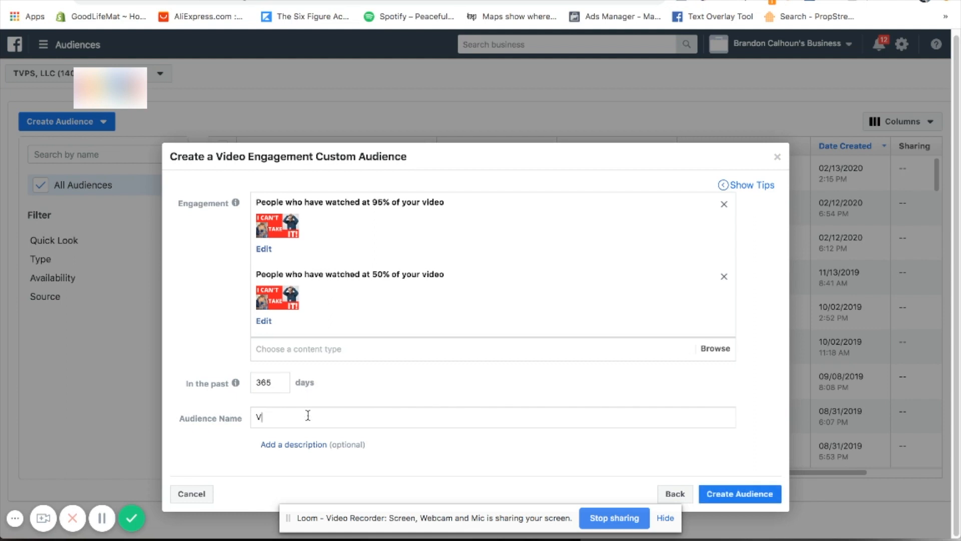
type("V Retargeting")
left_click(721, 494)
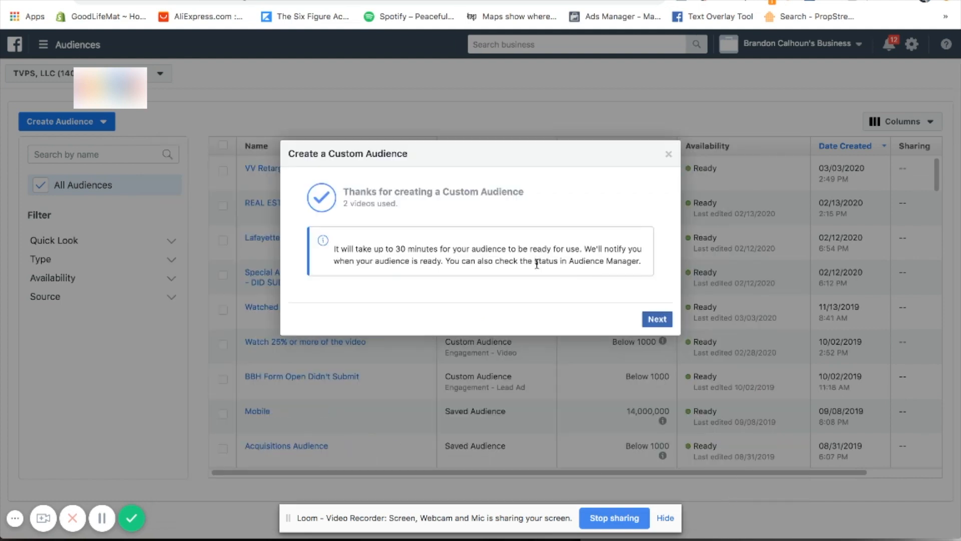
left_click(657, 320)
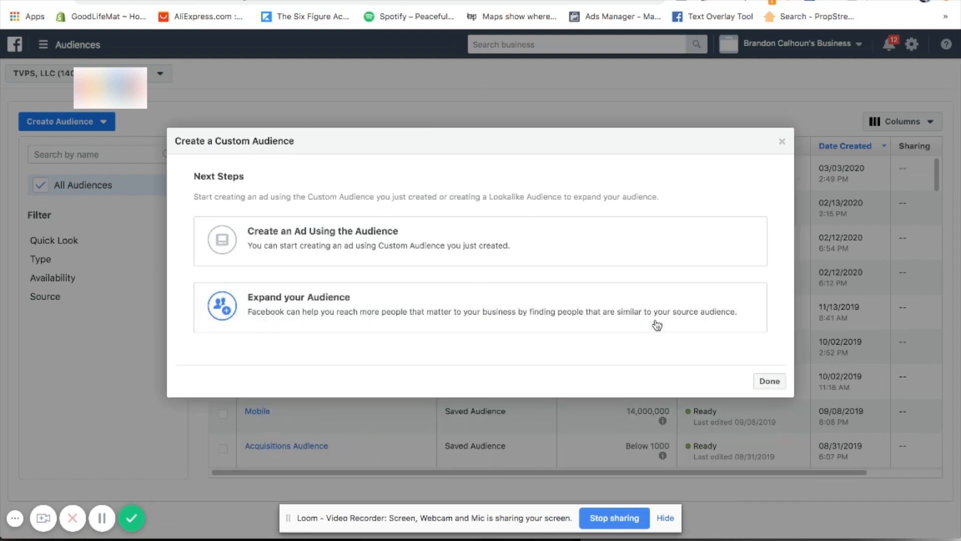
left_click(777, 382)
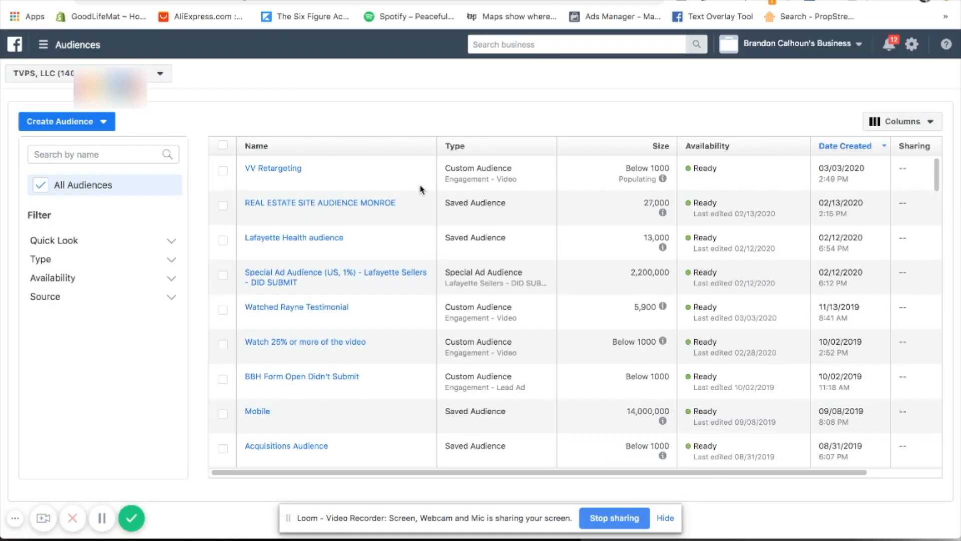
left_click(222, 171)
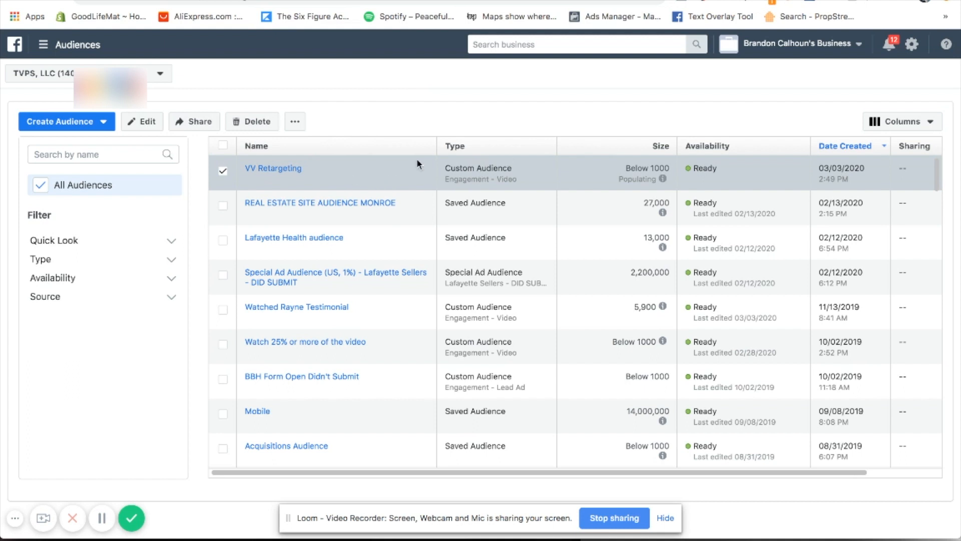
Start a new ad from the VV Retargeting audience and choose Lead generation as the campaign objective.
left_click(295, 121)
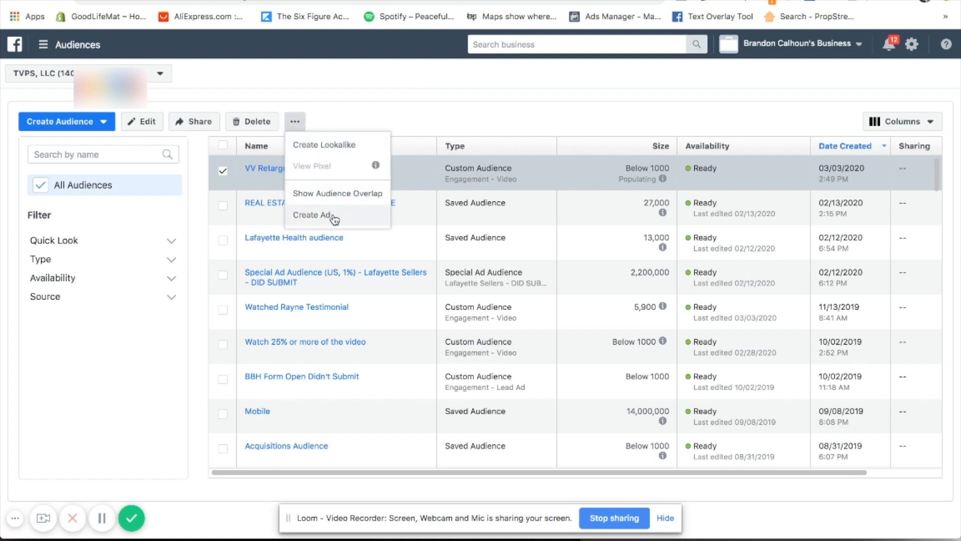
left_click(333, 216)
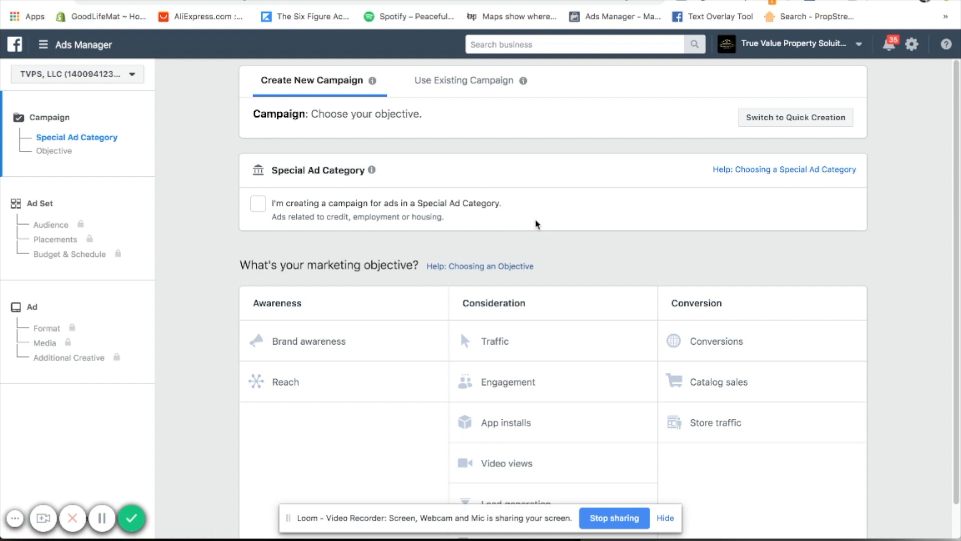
scroll(568, 223, "down", 1)
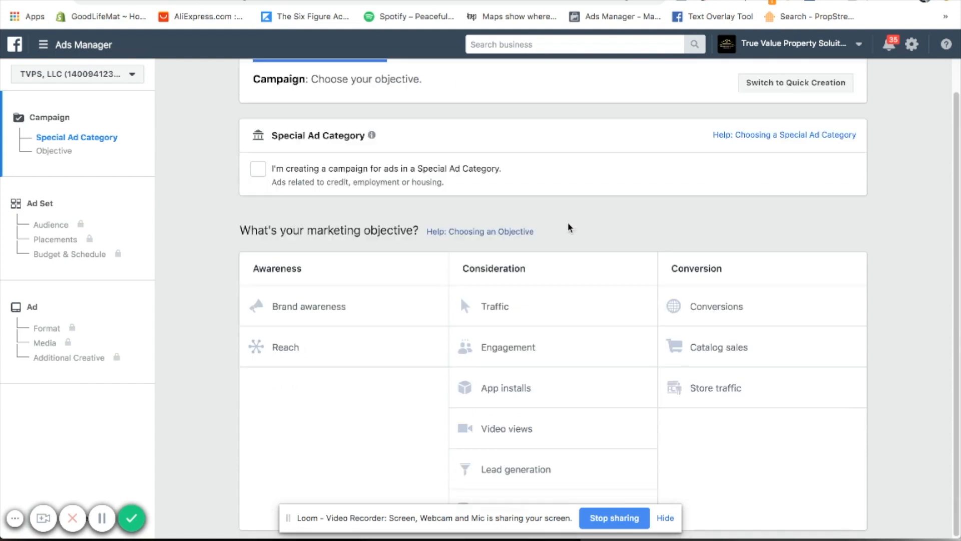
left_click(522, 467)
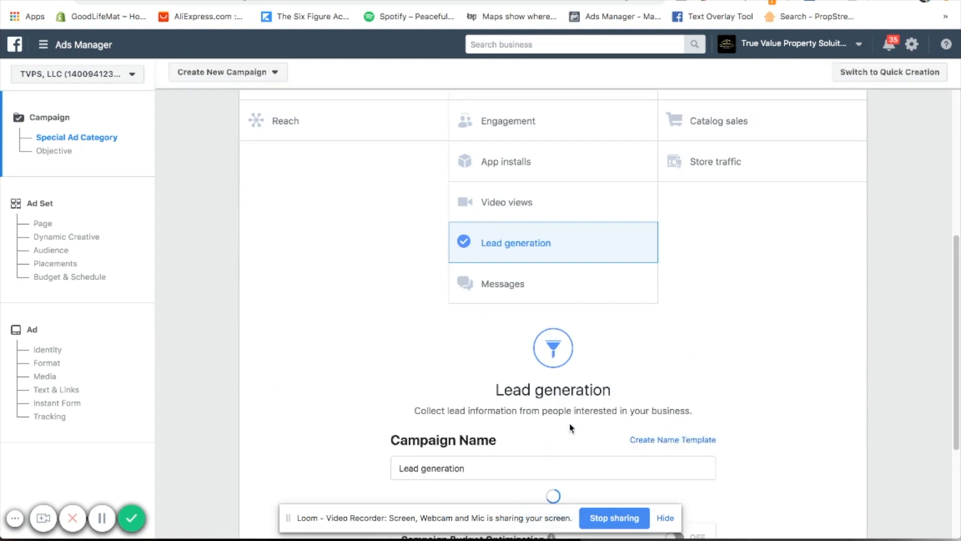
Name the campaign "Landlord Lead generation retargeting ad" and continue to the ad set.
left_click(396, 262)
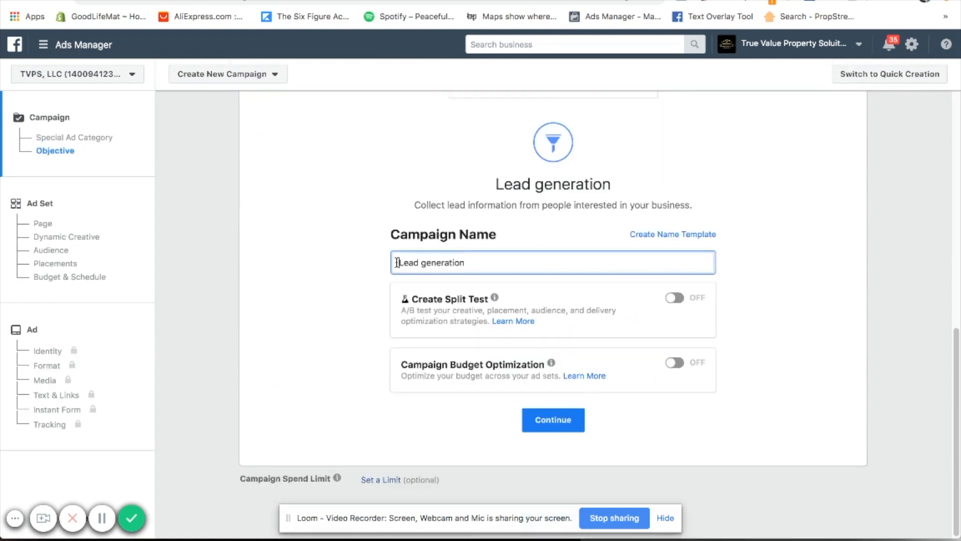
type("Landlor")
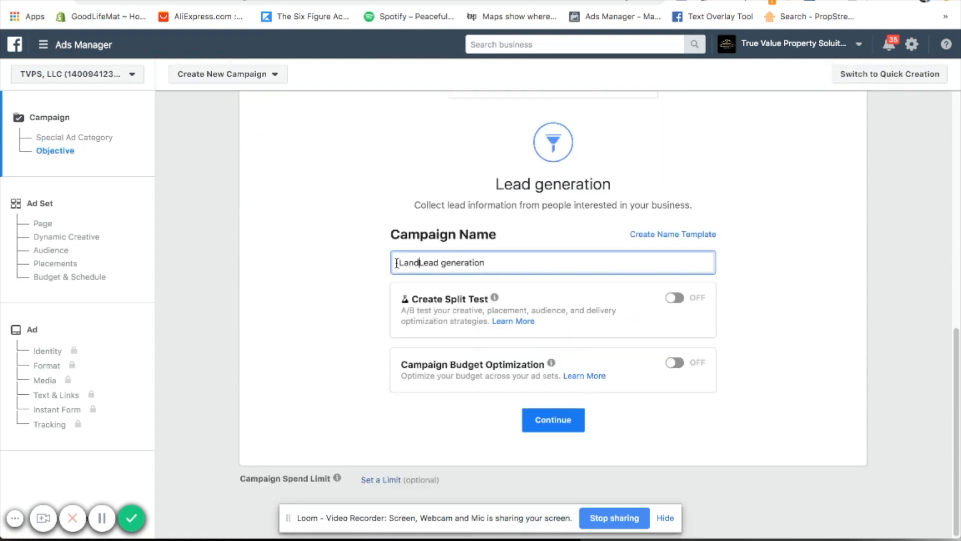
type("d")
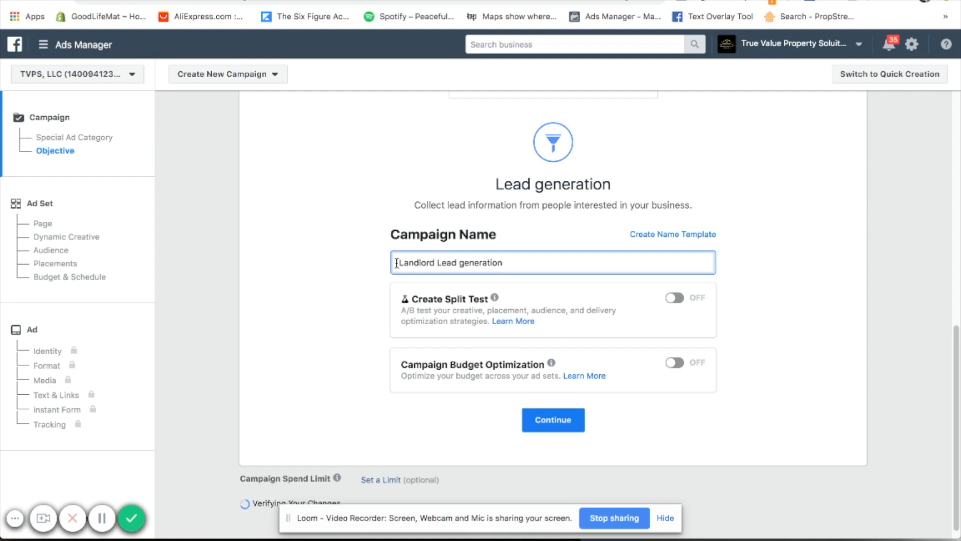
type("retarge")
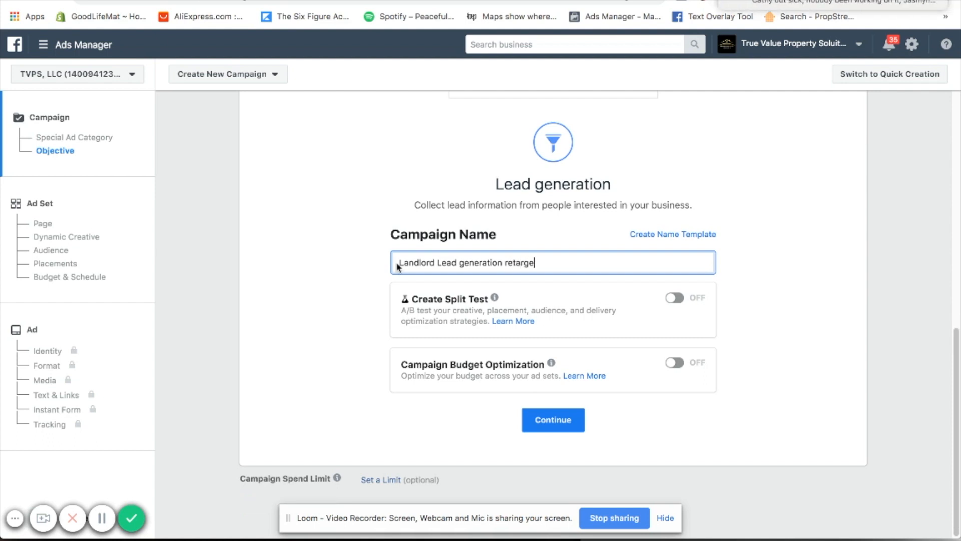
type("ting ad")
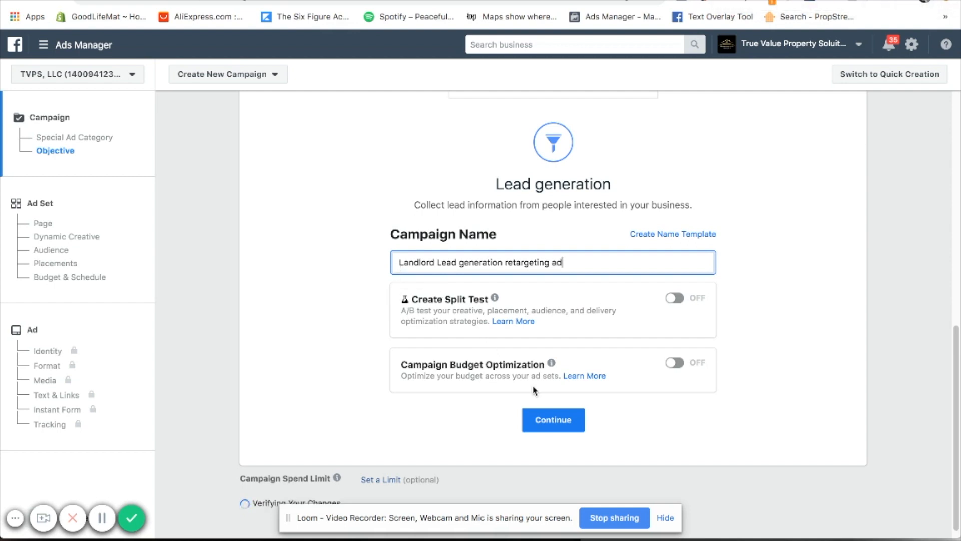
left_click(573, 426)
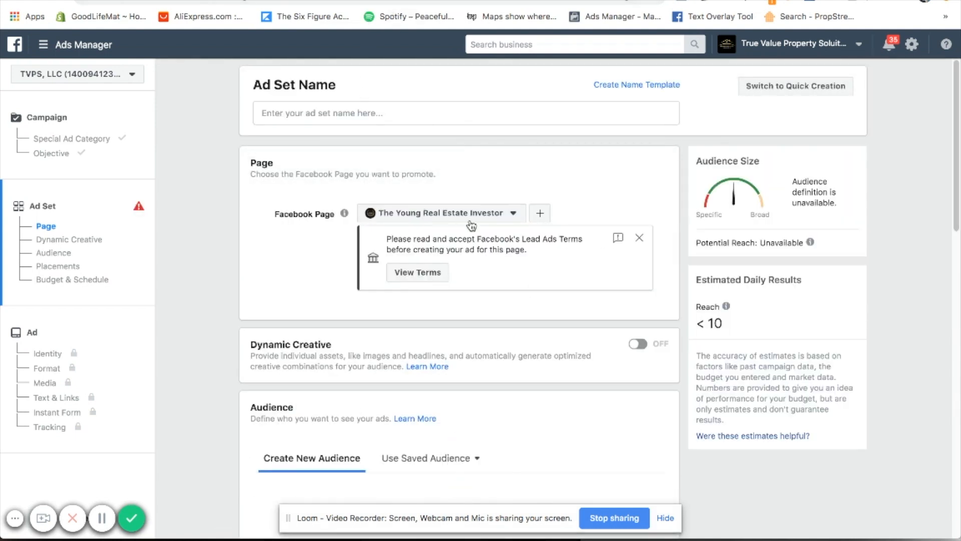
Choose Brandon Buys Houses as the Facebook page to promote in the ad set.
left_click(495, 215)
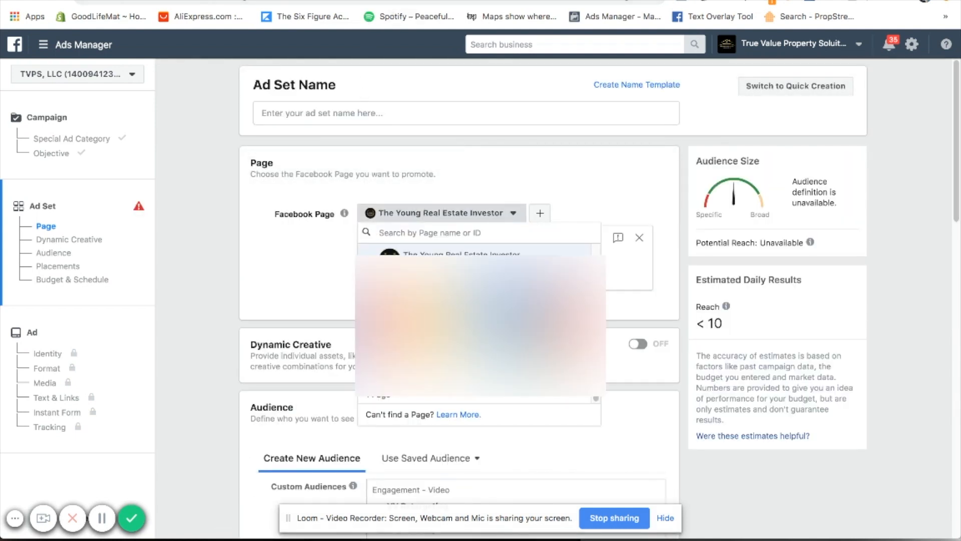
scroll(475, 323, "down", 2)
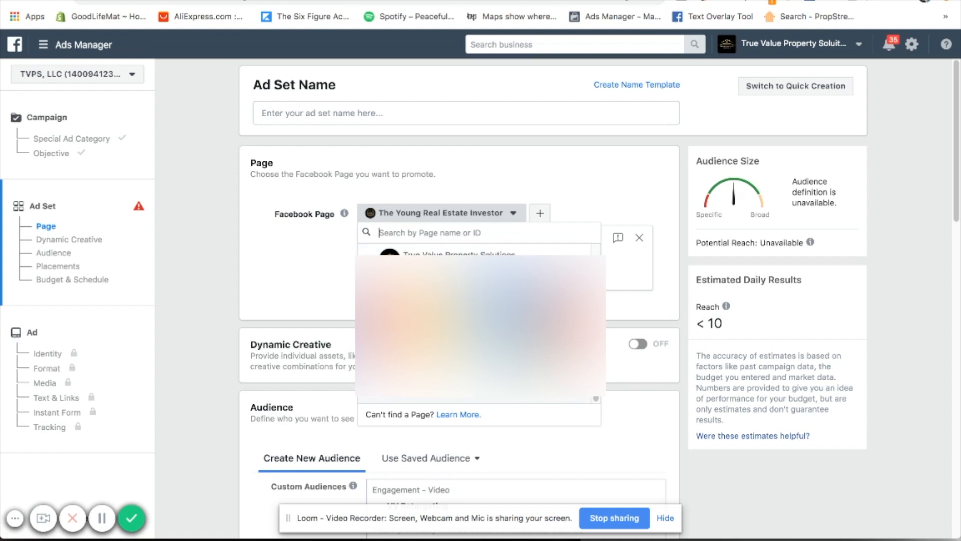
left_click(451, 323)
Review the ad set's audience, placements, and budget and schedule settings, including the additional schedule options.
scroll(265, 256, "down", 8)
scroll(265, 256, "up", 2)
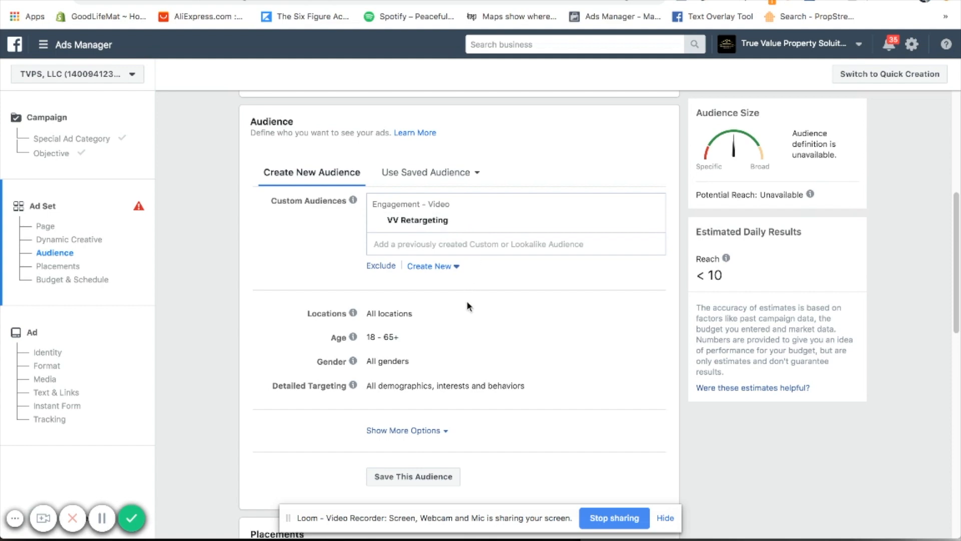
scroll(467, 304, "down", 1)
scroll(467, 309, "down", 7)
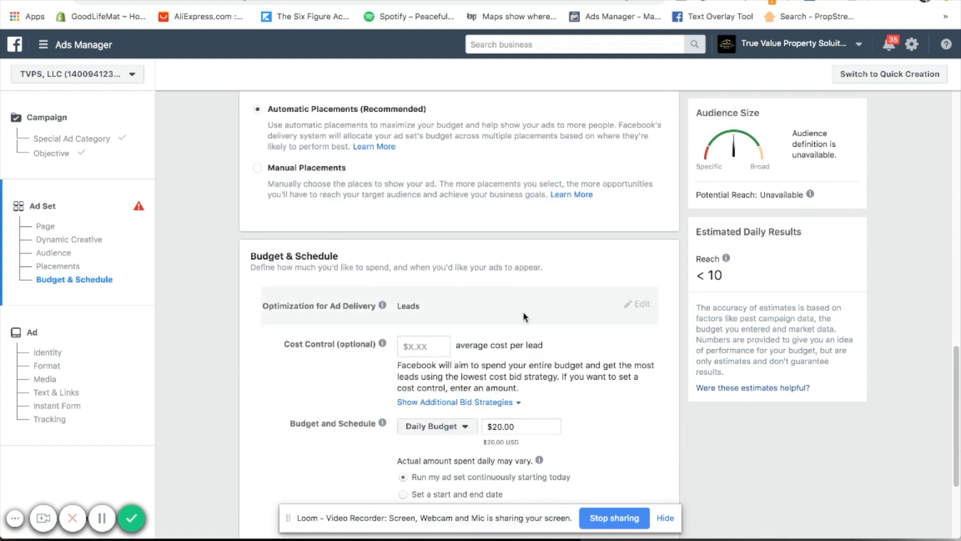
scroll(518, 311, "down", 1)
scroll(484, 307, "down", 1)
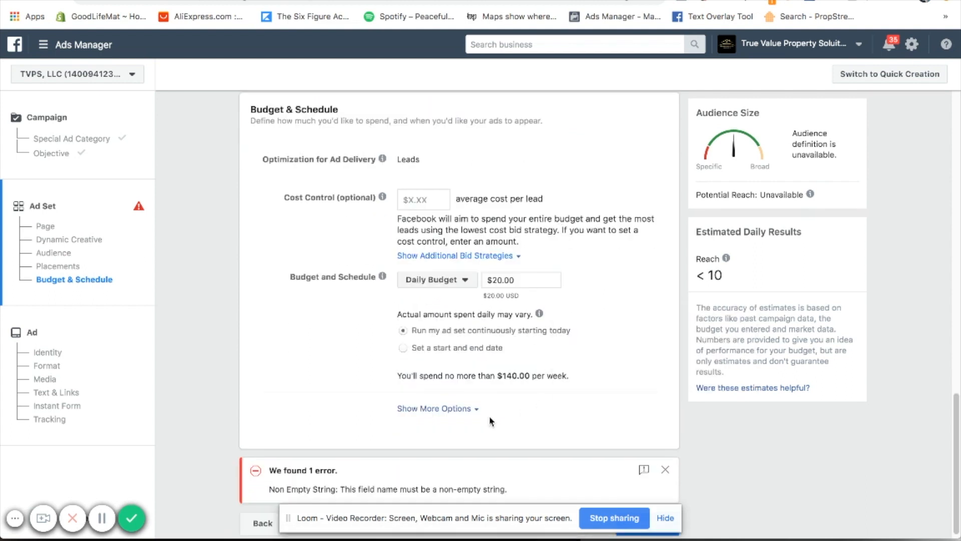
left_click(473, 410)
scroll(523, 411, "down", 1)
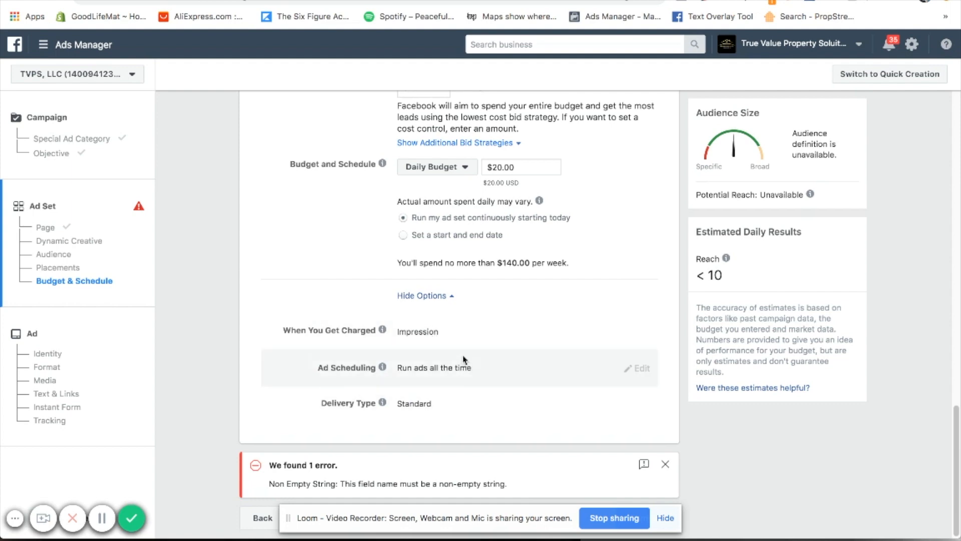
scroll(461, 363, "up", 5)
scroll(461, 353, "up", 5)
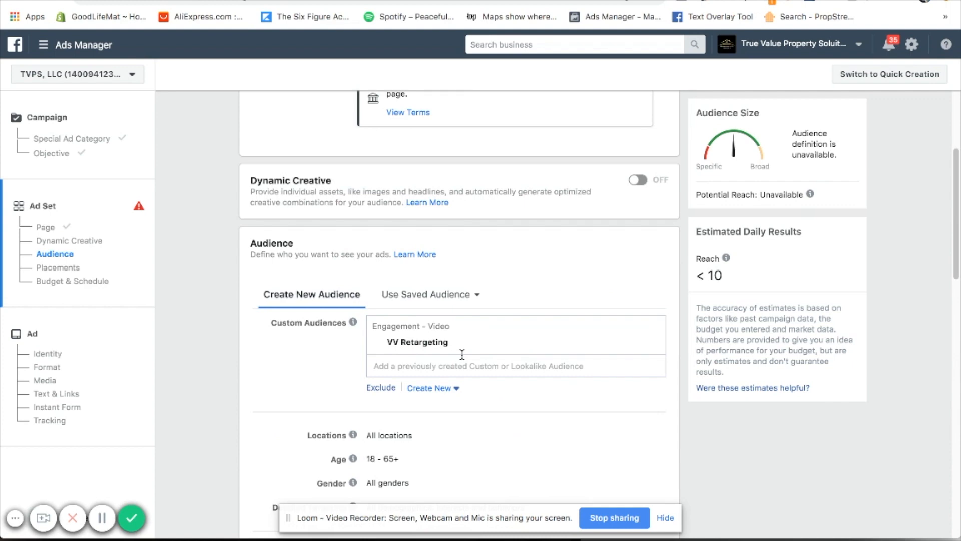
scroll(462, 354, "up", 5)
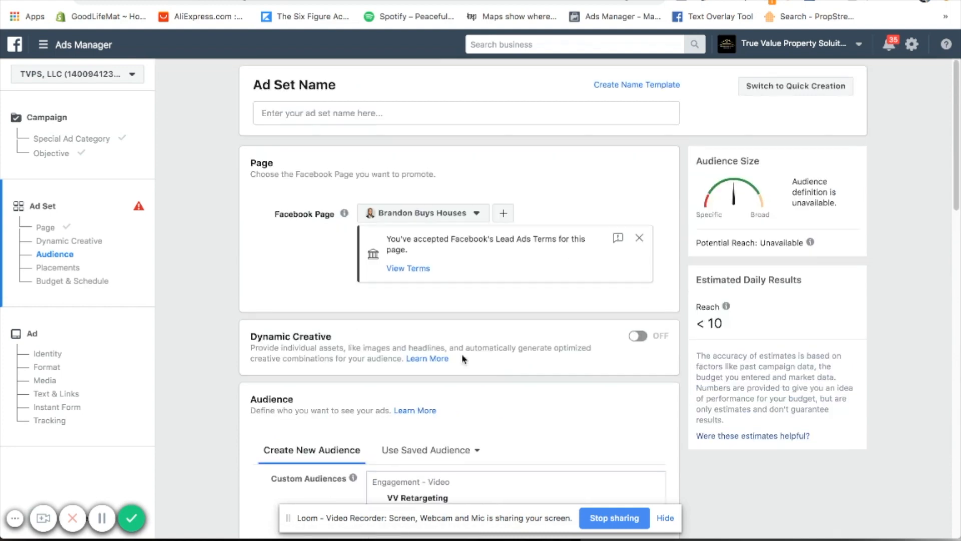
scroll(462, 354, "down", 10)
scroll(462, 359, "down", 5)
scroll(461, 354, "up", 15)
Name the ad set "3/2 VV - RETARGETING" and proceed to the ad setup.
left_click(364, 113)
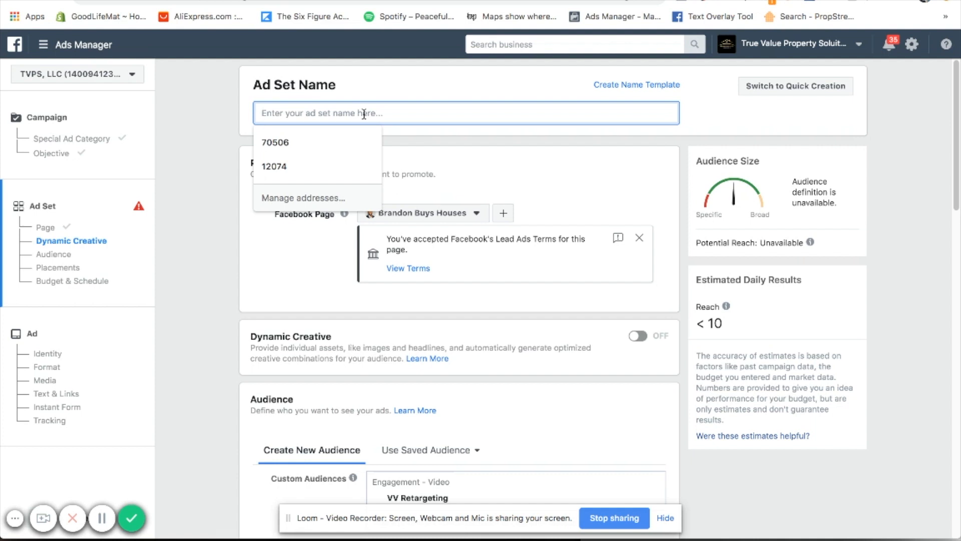
type("3/")
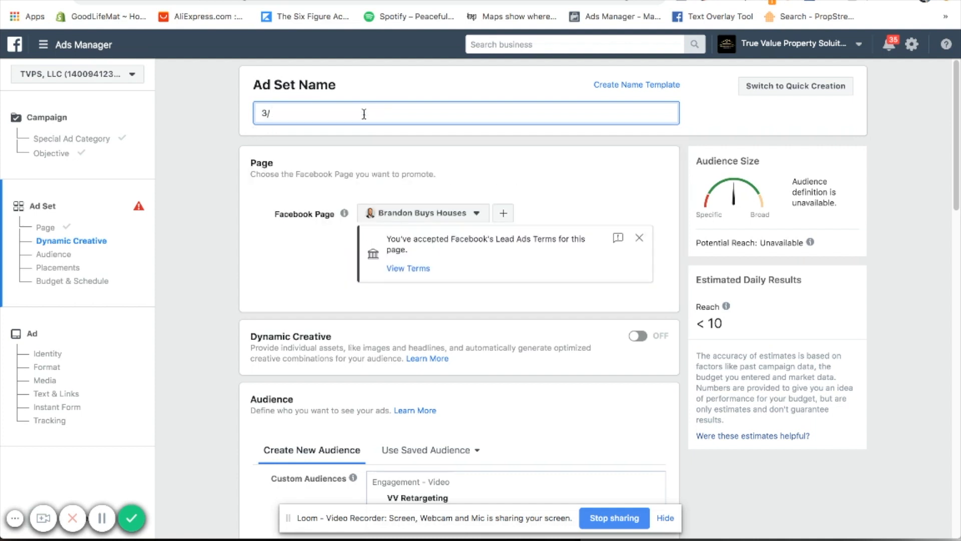
type("2 VV - RETARGETING")
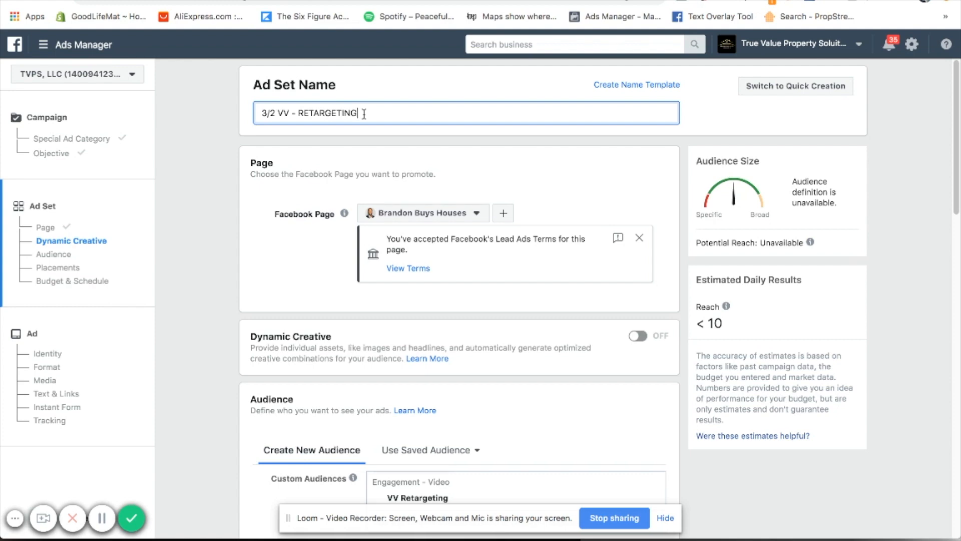
scroll(695, 402, "down", 15)
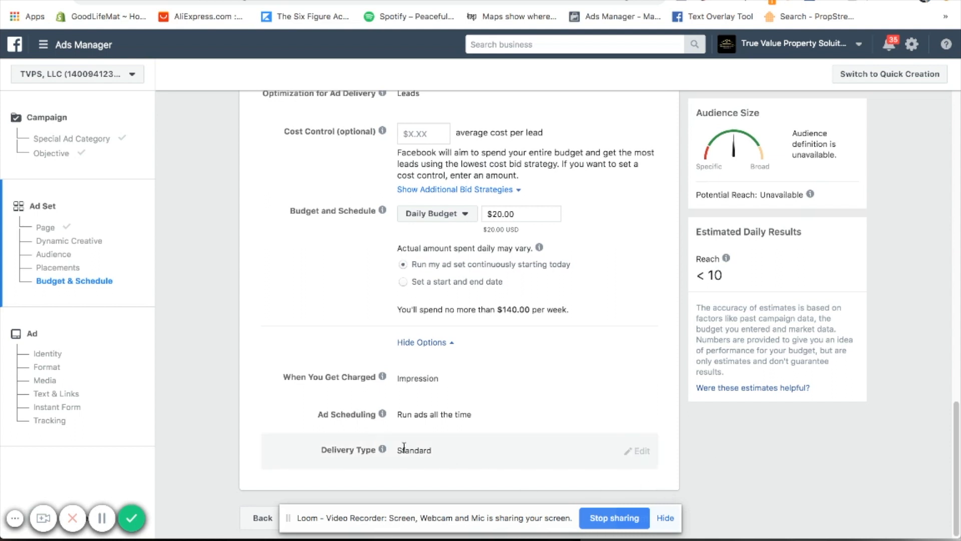
left_click(94, 342)
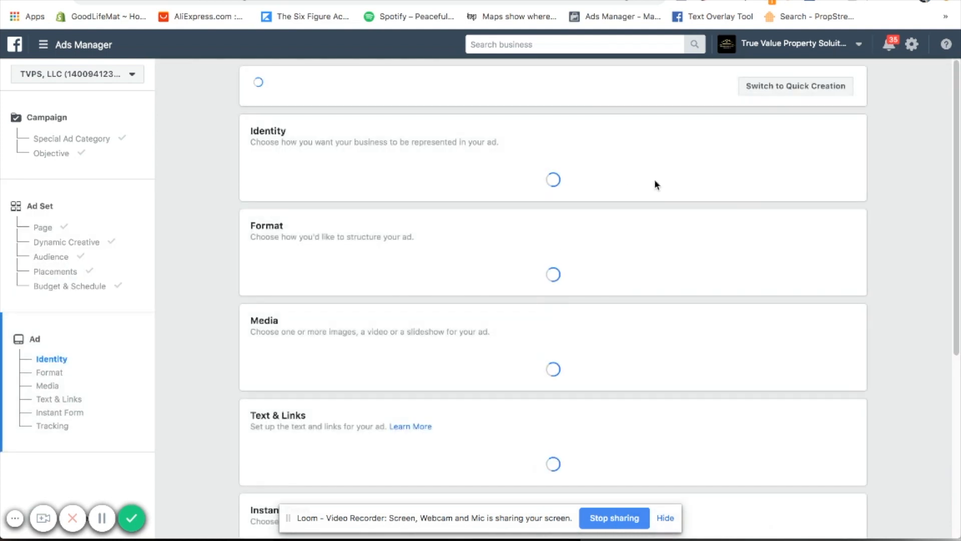
Remove the preselected 828 × 315 image from the ad's media.
left_click_drag(505, 517, 781, 529)
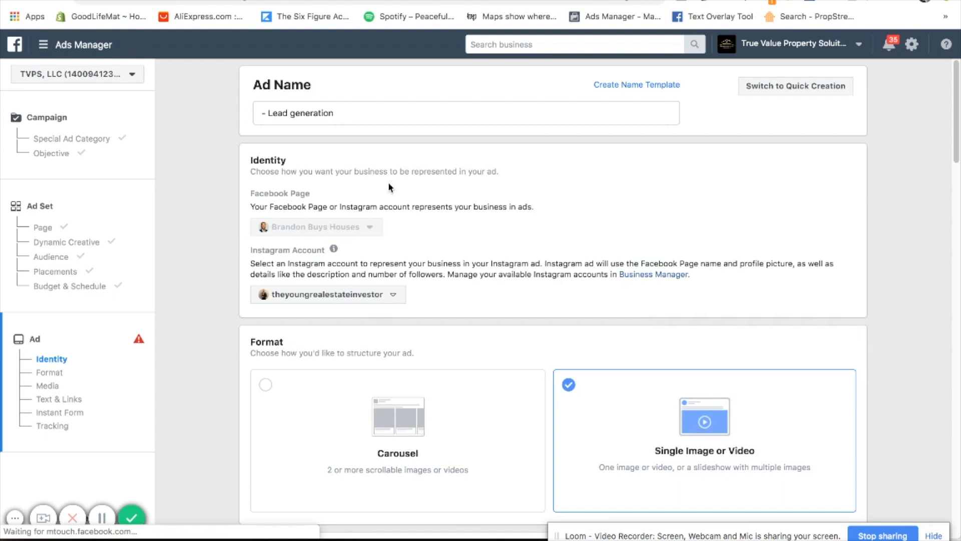
scroll(406, 258, "down", 2)
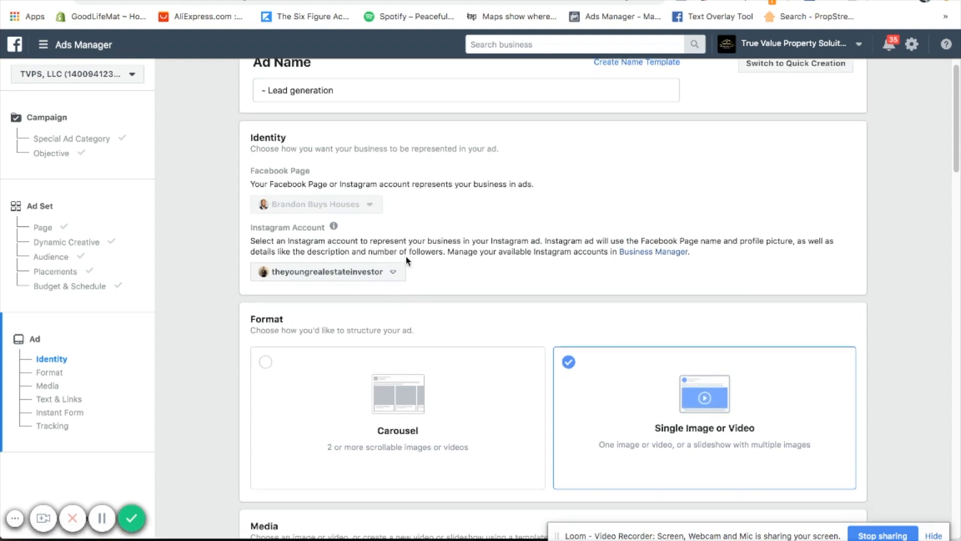
scroll(429, 247, "down", 3)
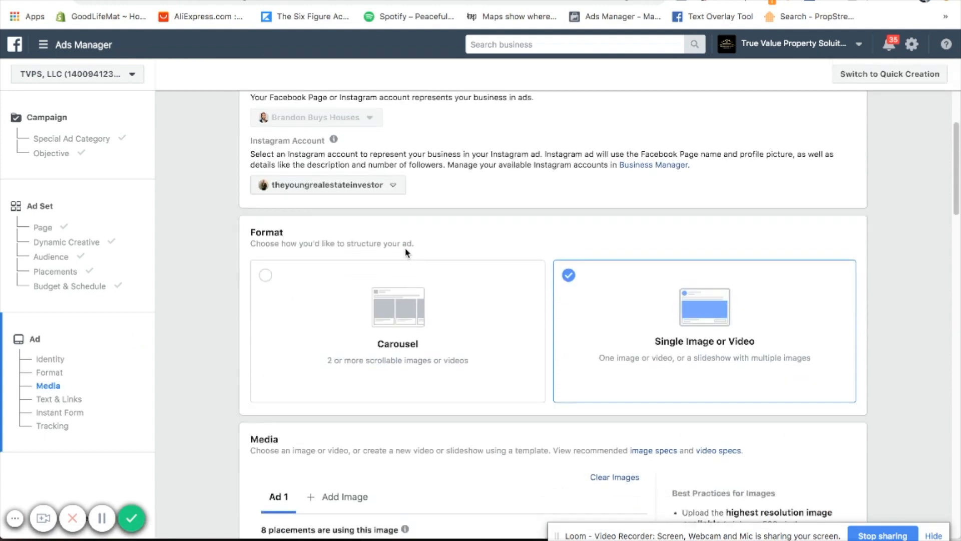
scroll(640, 216, "down", 6)
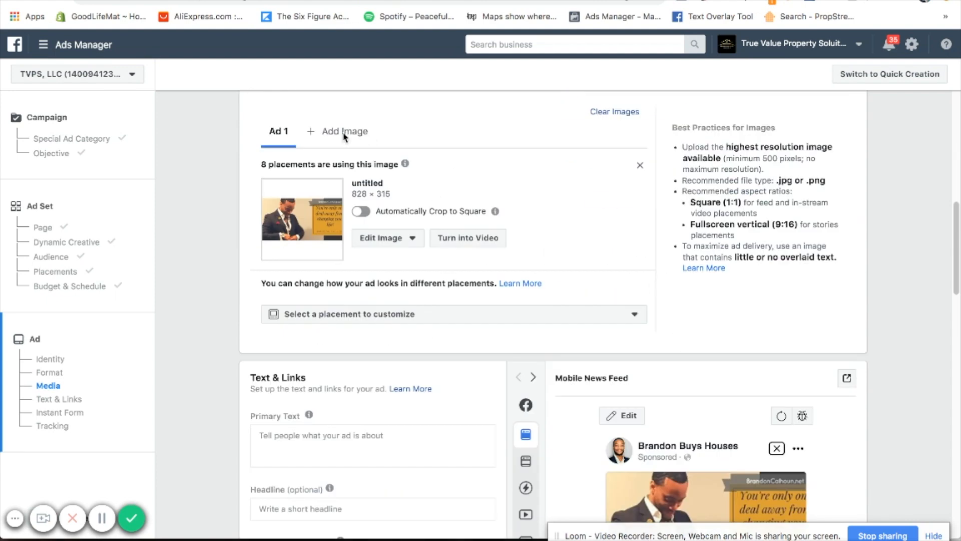
left_click(345, 133)
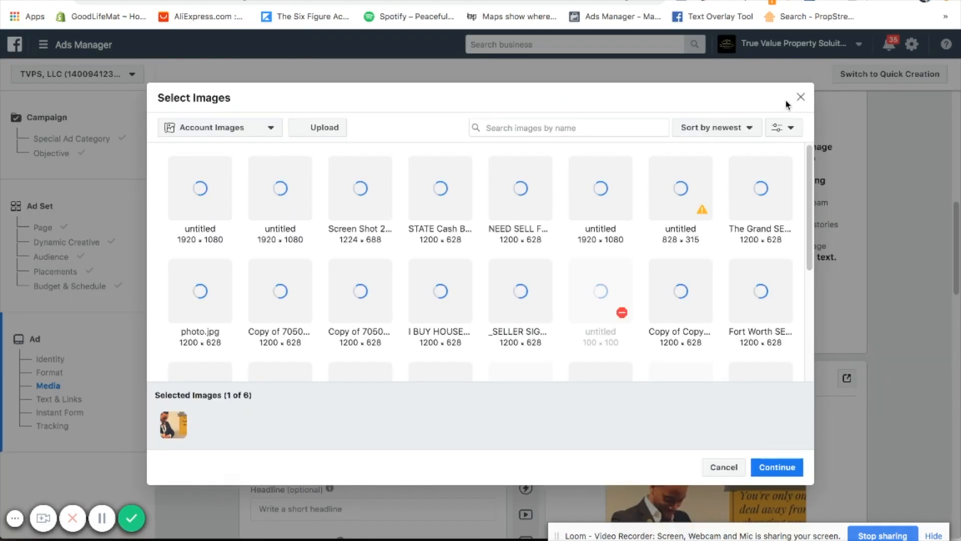
left_click(801, 97)
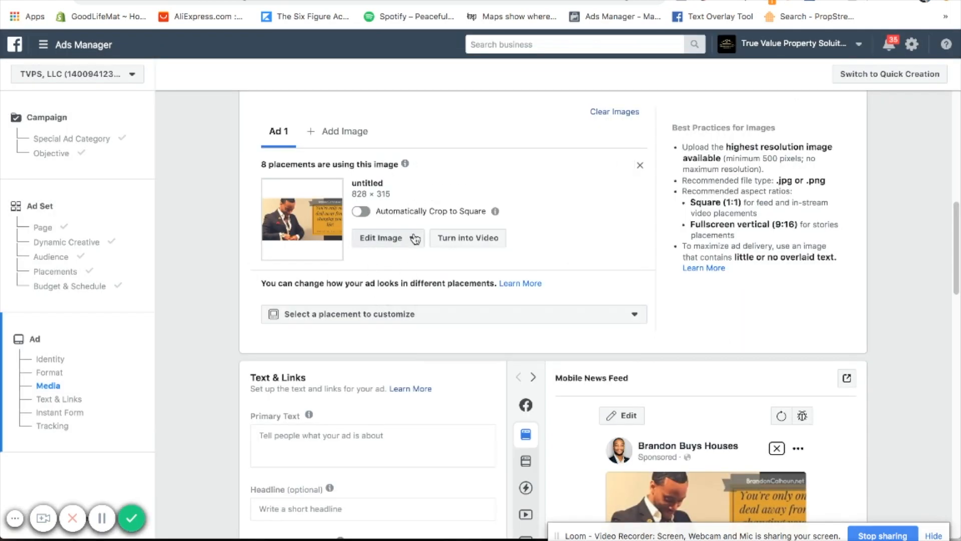
left_click(640, 166)
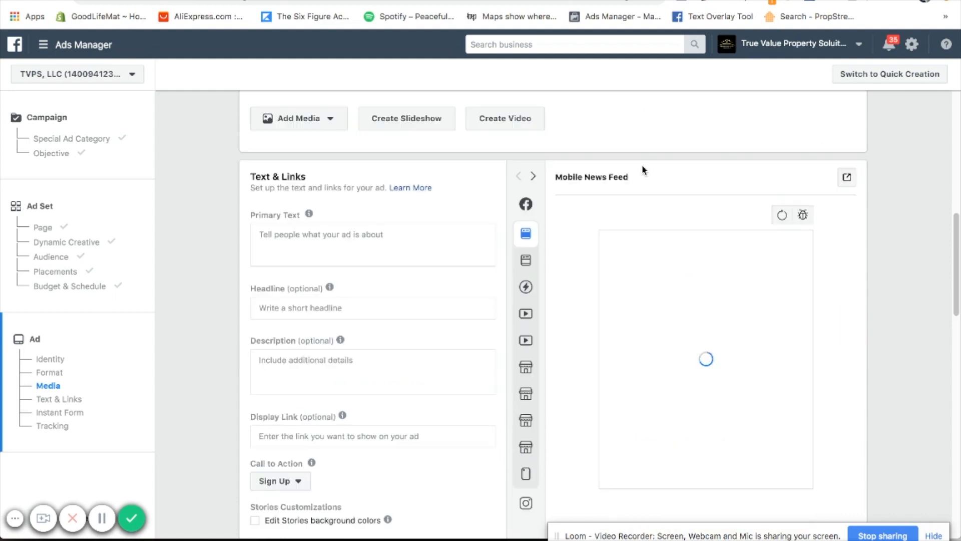
Start adding an image to the ad and select the house photo with the yellow sign from the account images.
scroll(466, 194, "up", 4)
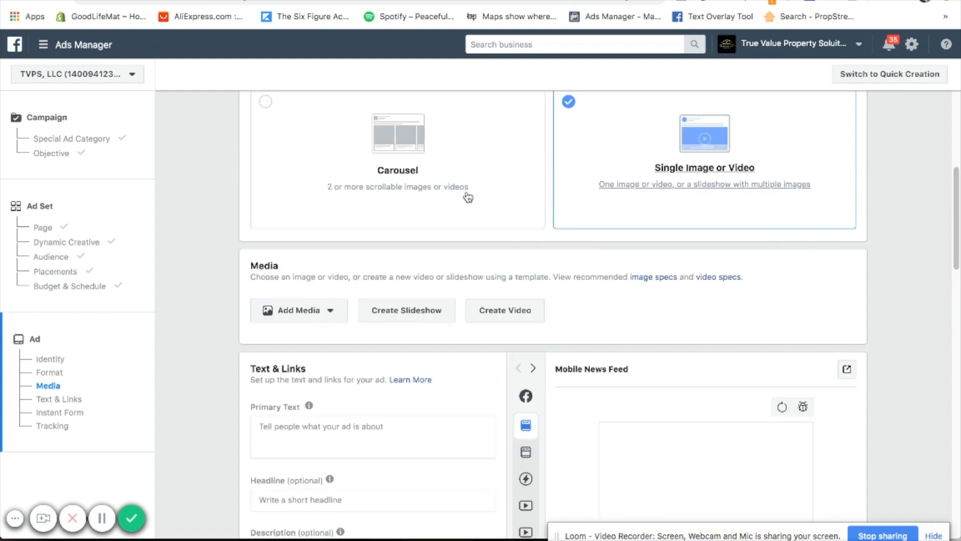
left_click(326, 313)
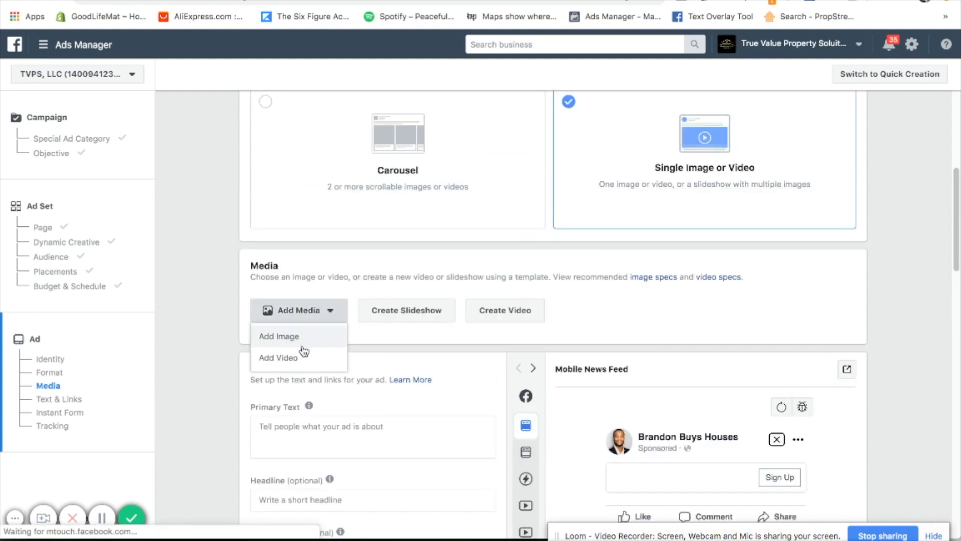
left_click(281, 336)
left_click(365, 215)
Look through the account image library for another picture suited to the ad.
scroll(554, 255, "down", 5)
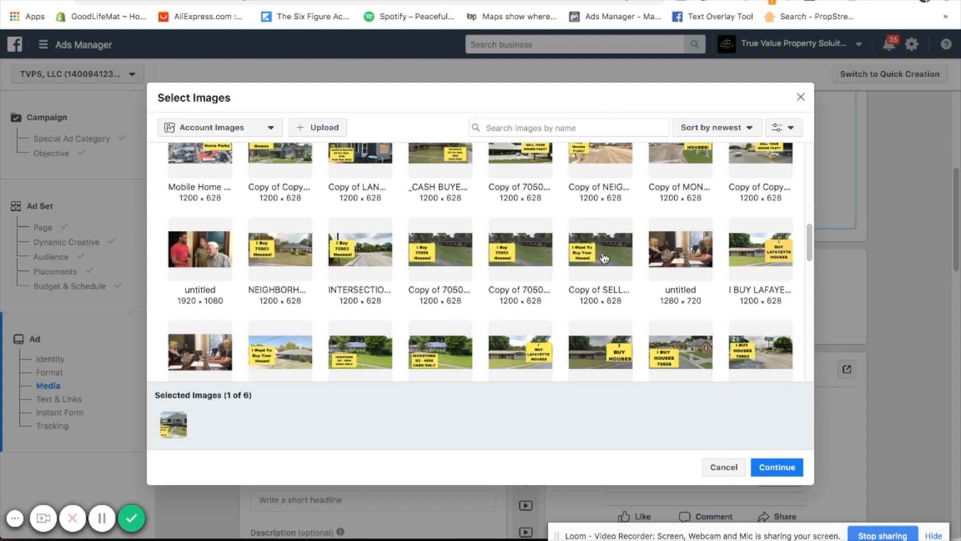
scroll(604, 259, "down", 1)
scroll(604, 258, "down", 3)
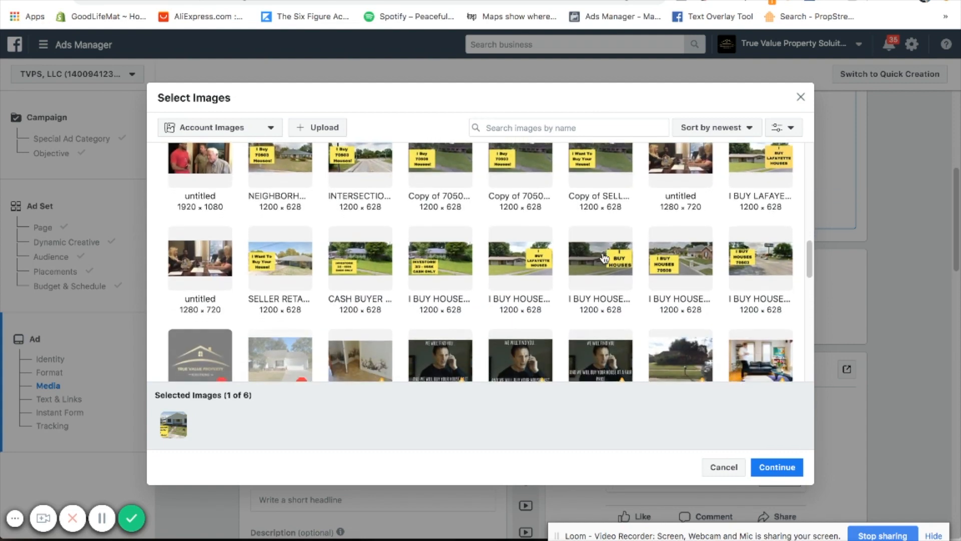
scroll(605, 258, "down", 2)
scroll(605, 258, "up", 2)
scroll(604, 259, "down", 15)
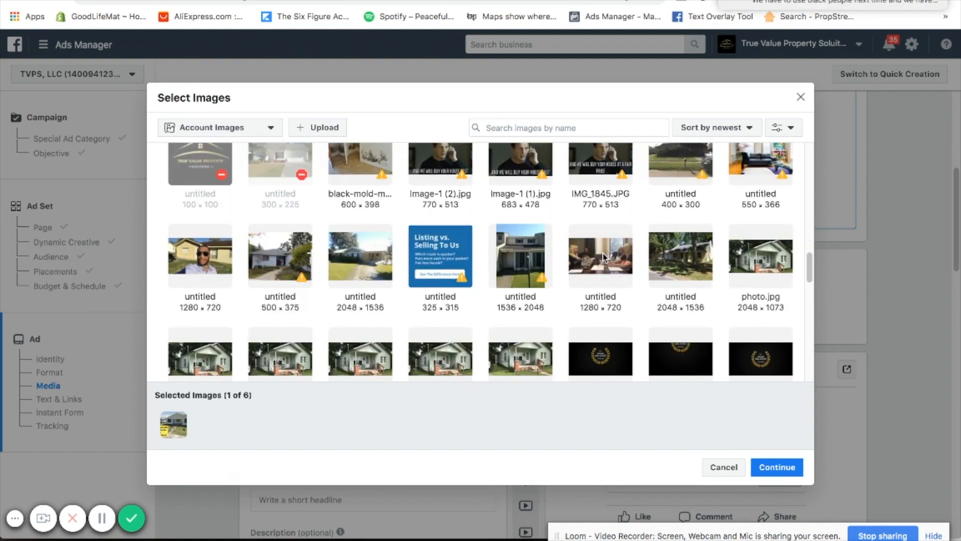
scroll(604, 259, "down", 4)
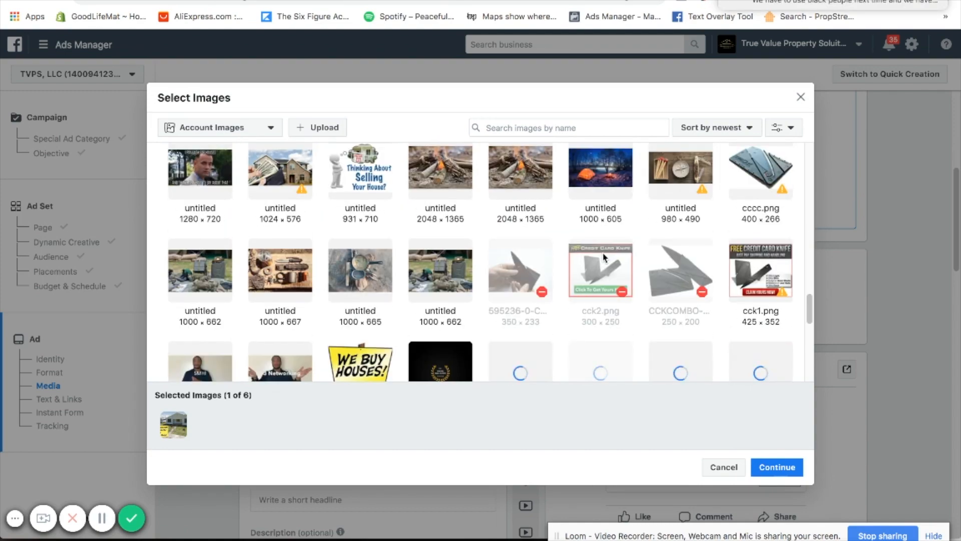
scroll(604, 258, "down", 3)
left_click(101, 518)
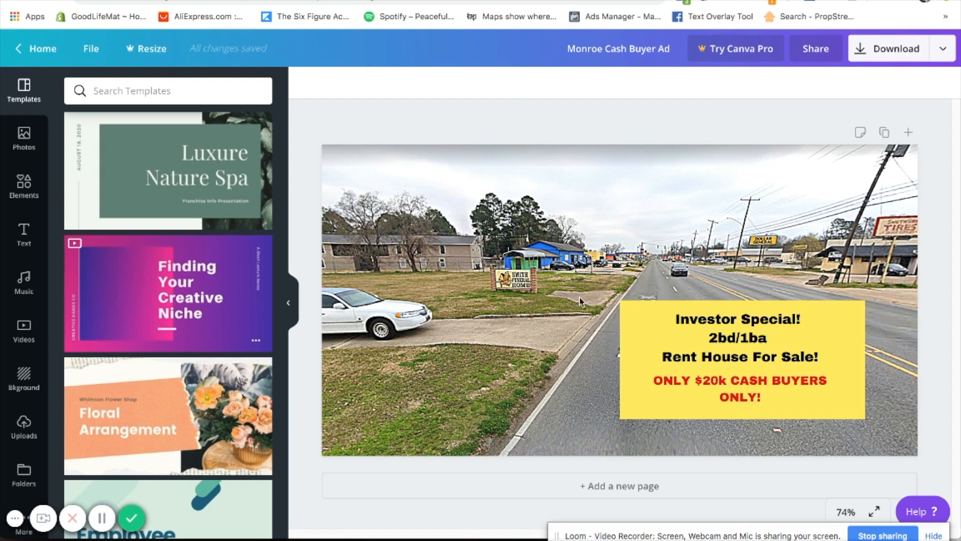
Switch to the Monroe Cash Buyer Ad design in Canva and replace its street background with the uploaded burned-house photo.
left_click(508, 261)
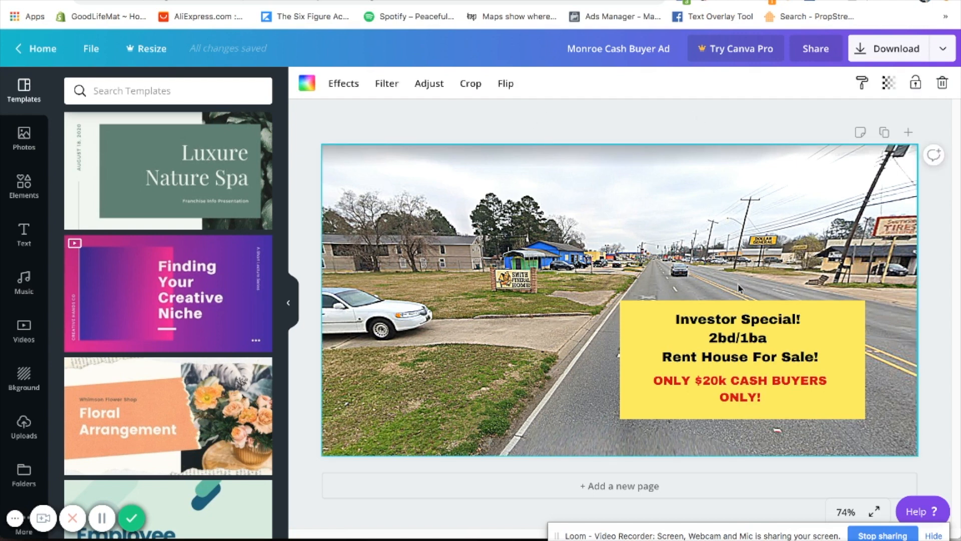
left_click(853, 330)
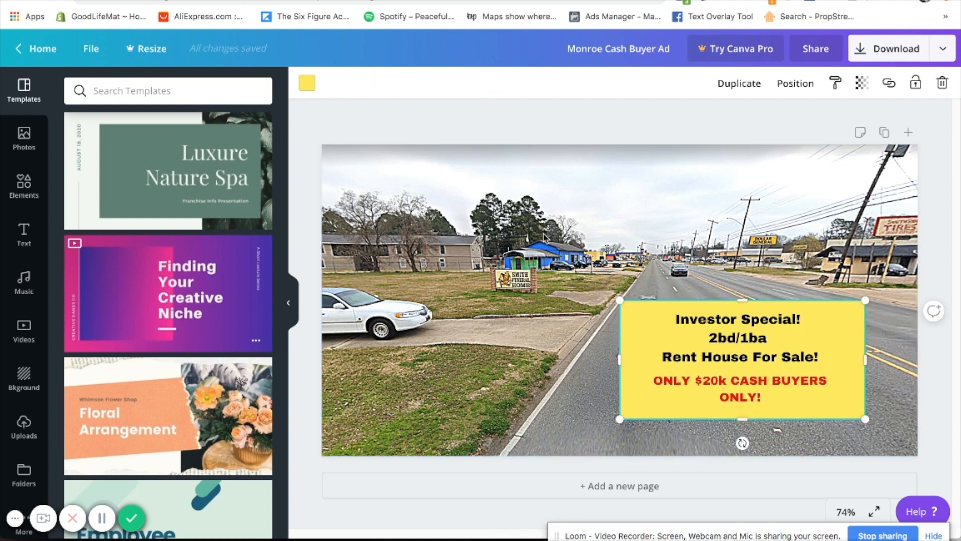
left_click(468, 266)
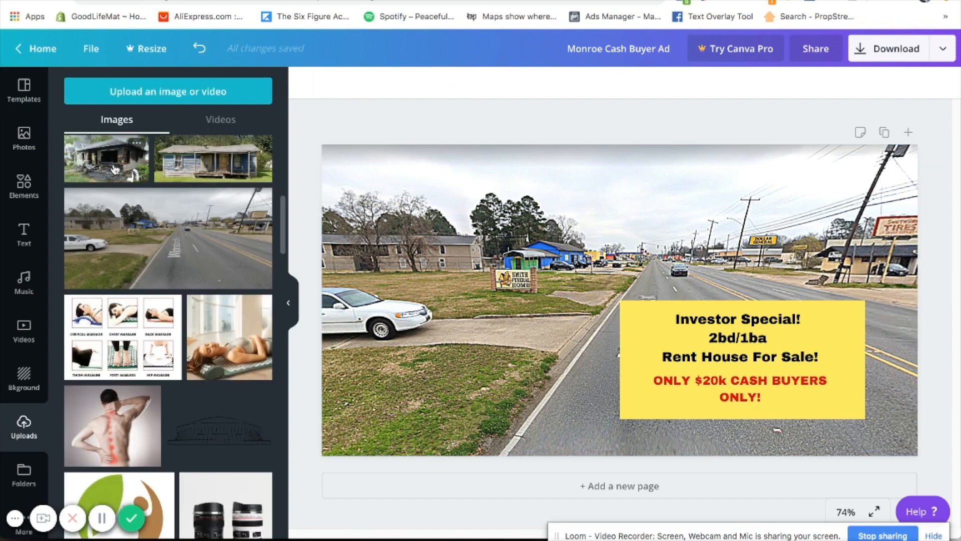
mouse_move(115, 169)
left_mouse_down()
mouse_move(351, 232)
mouse_move(380, 230)
left_mouse_up()
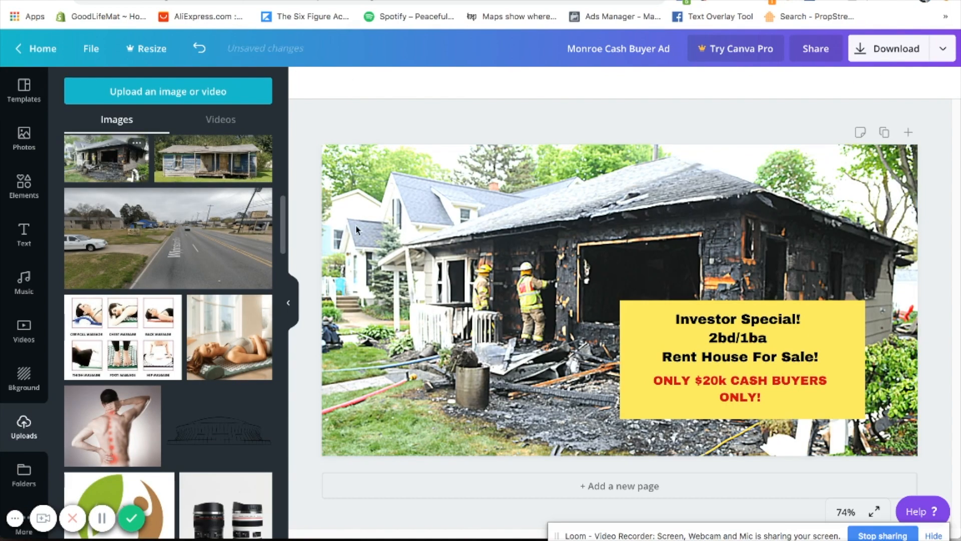
Adjust the burned-house background to brightness 12, saturation -7, blur 2 and X-Process -1.
left_click(504, 227)
left_click(343, 86)
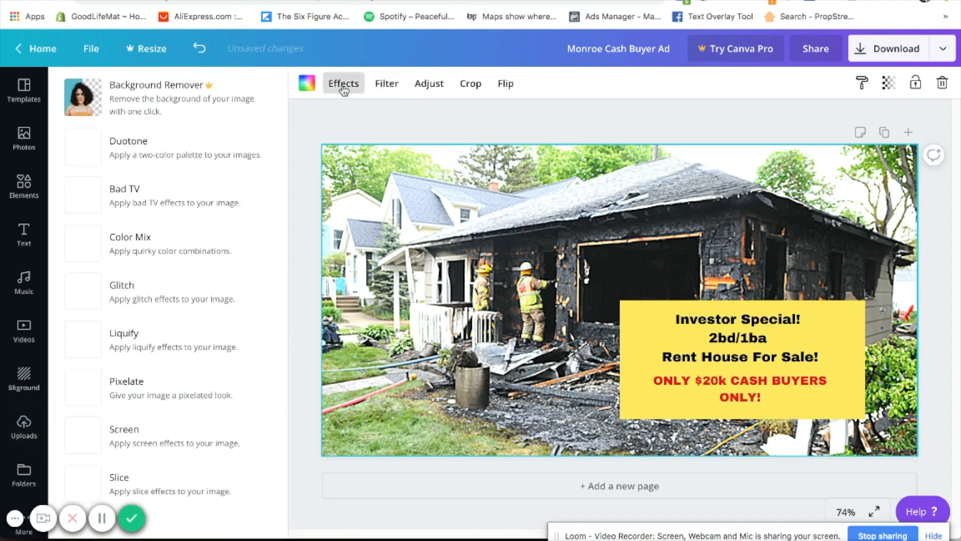
left_click(428, 83)
left_click_drag(198, 115, 182, 141)
mouse_move(182, 248)
left_mouse_down()
mouse_move(165, 248)
mouse_move(185, 249)
left_mouse_up()
mouse_move(195, 168)
left_mouse_down()
mouse_move(150, 177)
mouse_move(177, 169)
left_mouse_up()
left_click_drag(185, 248, 184, 227)
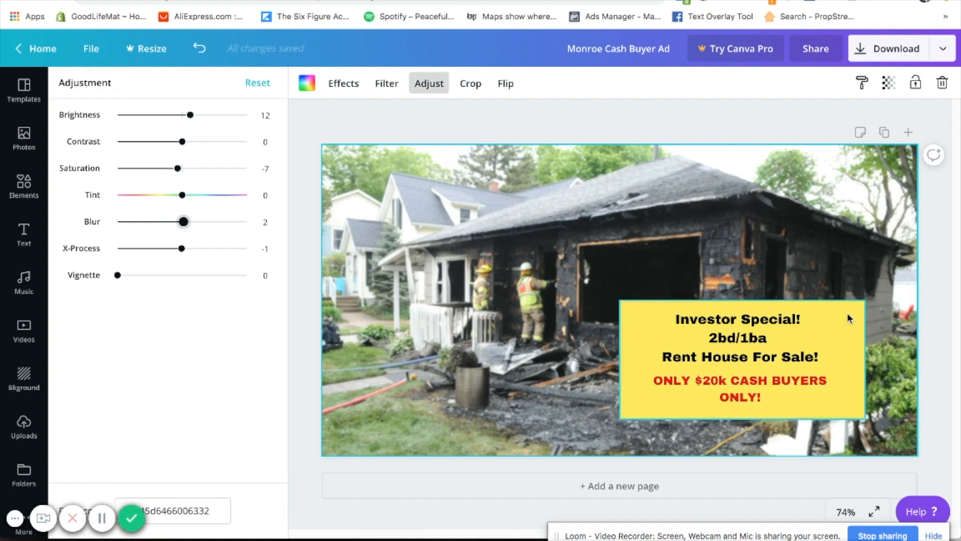
Recolor the yellow text box to #fdd457 and move it to the lower-left corner of the house photo.
left_click(846, 316)
left_click(306, 83)
left_click(78, 152)
left_click_drag(103, 269, 100, 270)
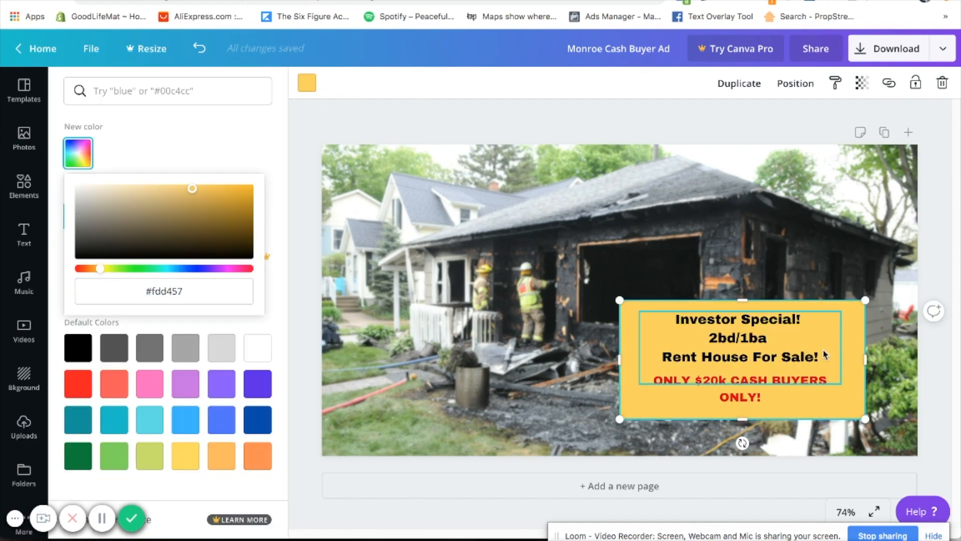
left_click_drag(825, 354, 535, 379)
Move the black headline text onto the colored box and replace it with "Tenants Giving You A Headache??".
left_click_drag(757, 347, 458, 360)
left_click(457, 360)
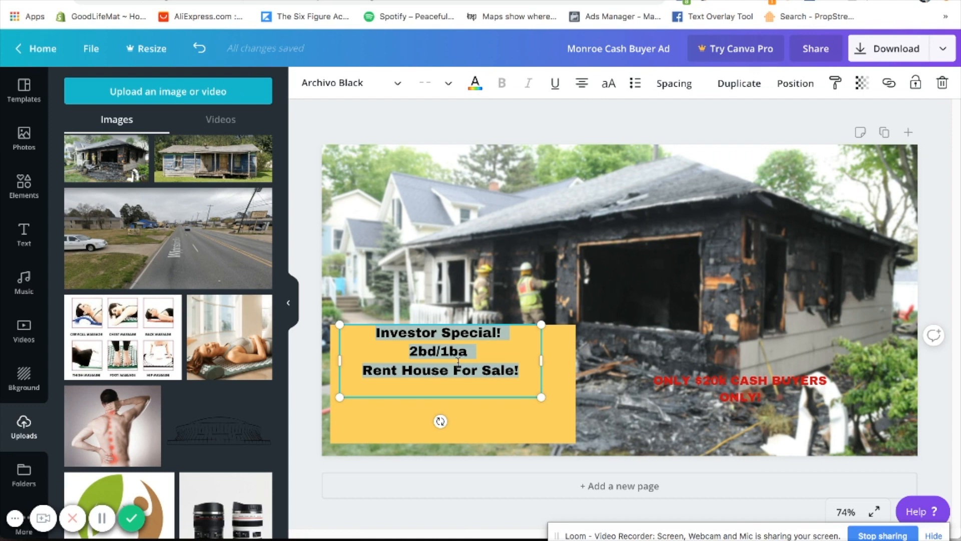
type("Tenants Giving You")
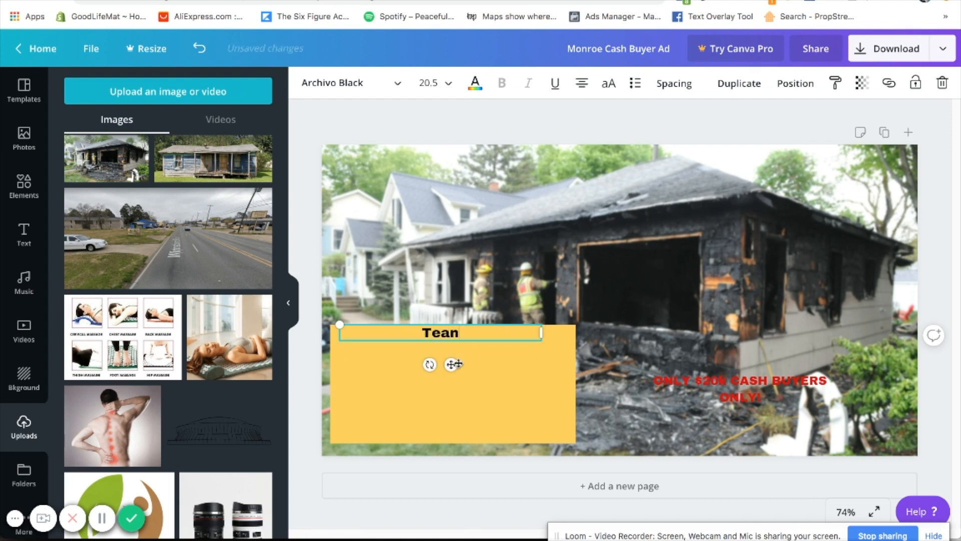
type(" A Headache??")
Move the red text below the headline and rewrite it on two lines as "We Buy Houses Cash!" and "No Hassle - Quick Closings!".
left_click(790, 381)
left_click_drag(789, 382, 495, 386)
left_click(495, 386)
type("We B")
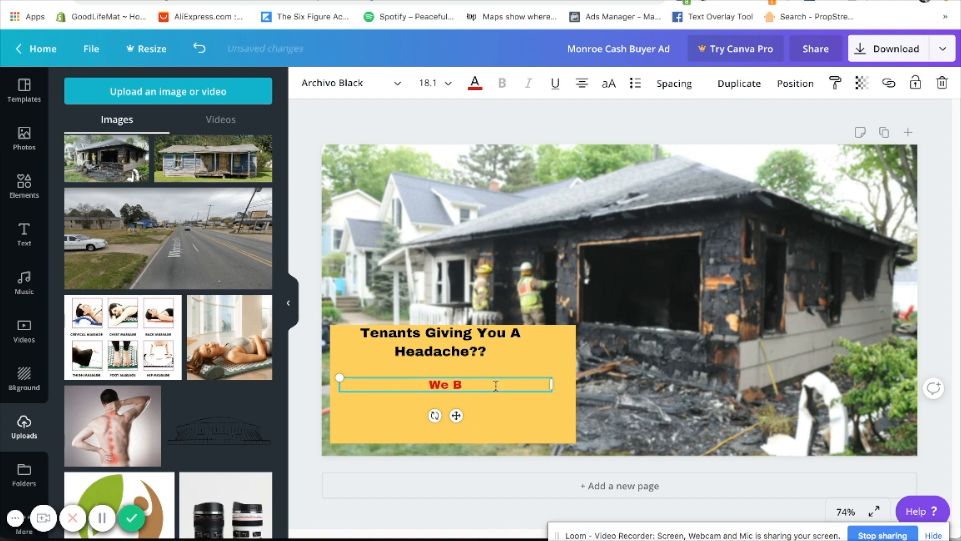
type("uy Houses Cash! Quick Closings!")
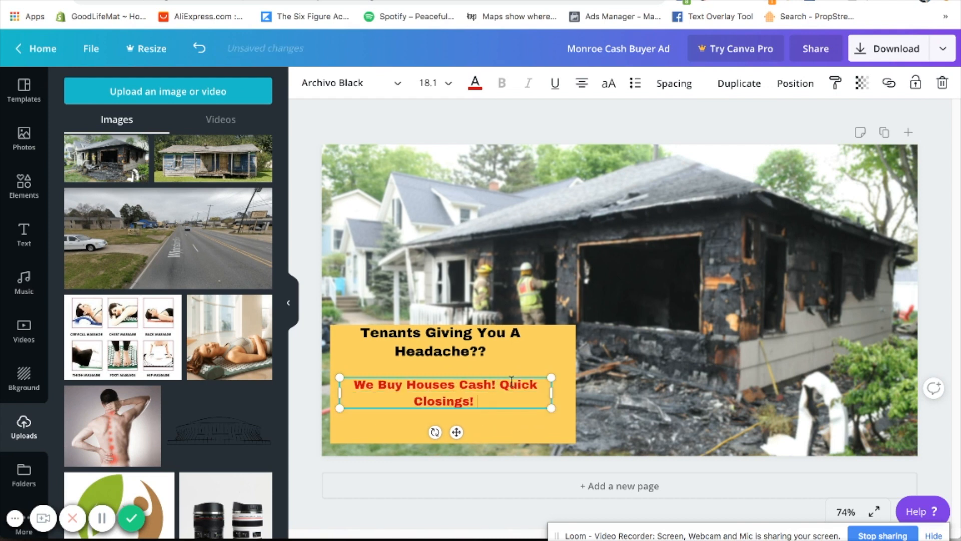
left_click(501, 384)
type("No Hassle -")
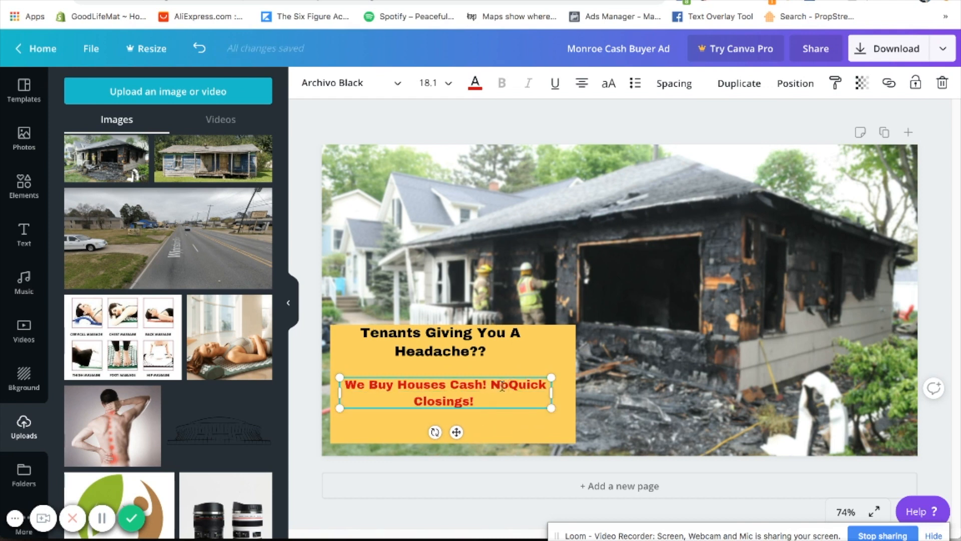
left_click(508, 384)
key("Return")
Enlarge the headline and the red text, and arrange both so they fill the colored box neatly.
left_click_drag(552, 378, 588, 367)
left_click_drag(513, 374, 500, 395)
left_click_drag(485, 351, 498, 370)
left_click_drag(554, 343, 580, 338)
left_click_drag(540, 360, 523, 367)
left_click_drag(567, 345, 596, 339)
left_click_drag(548, 345, 534, 350)
left_click(500, 408)
left_click_drag(499, 408, 520, 368)
left_click(626, 353)
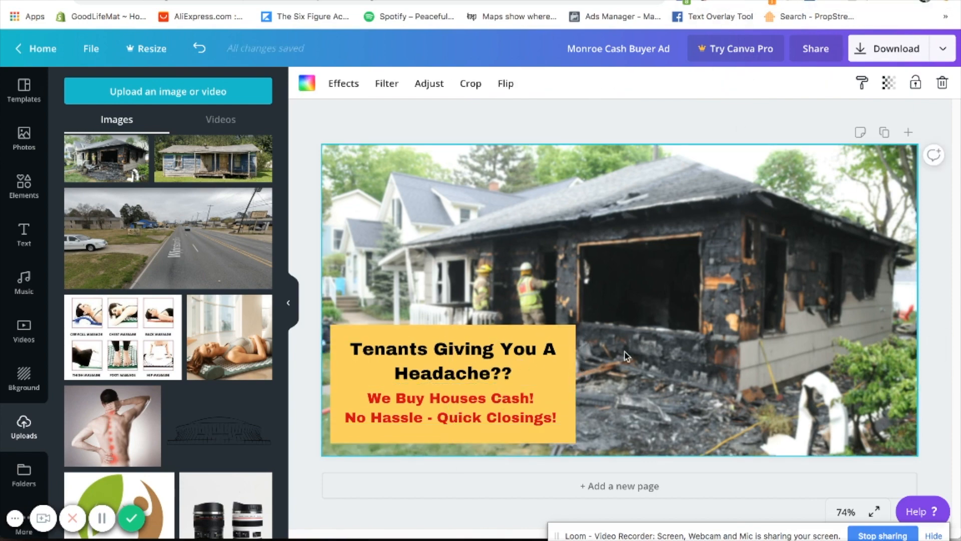
Rename the design "Landlord Ad" and download it as a PNG.
left_click(899, 53)
left_click(618, 48)
type("Landlord Ad")
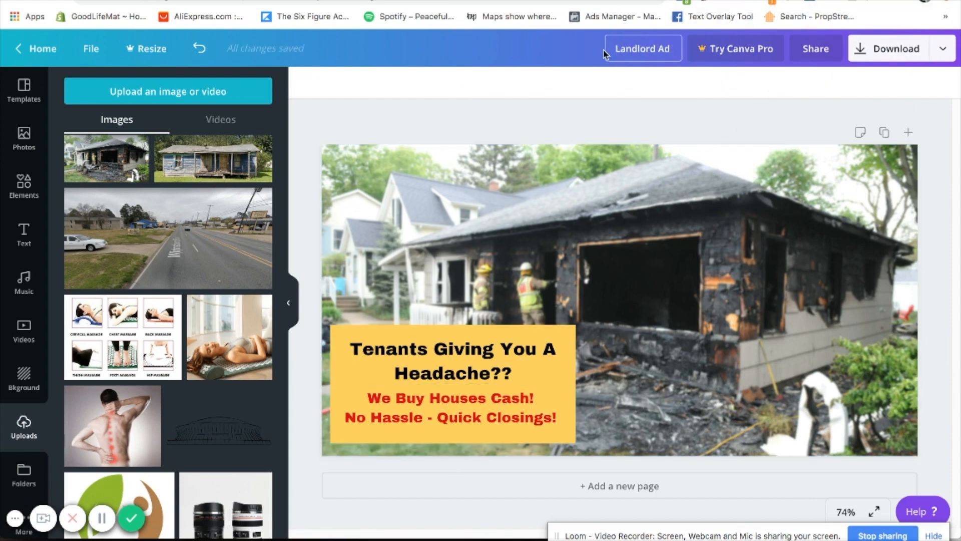
left_click(896, 49)
left_click(848, 285)
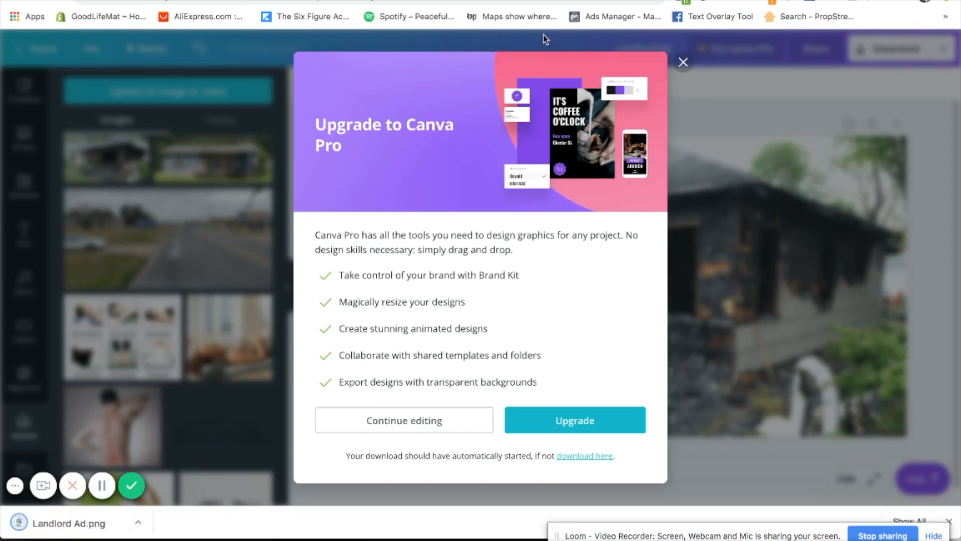
Open Facebook's Text Overlay Tool and upload Landlord Ad.png from the Downloads folder to check its amount of image text.
left_click(504, 1)
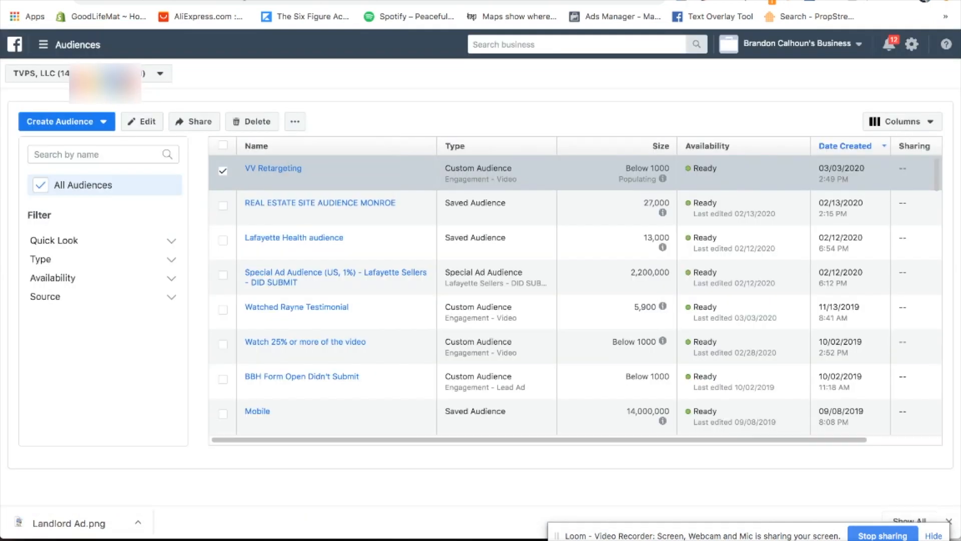
left_click(709, 19)
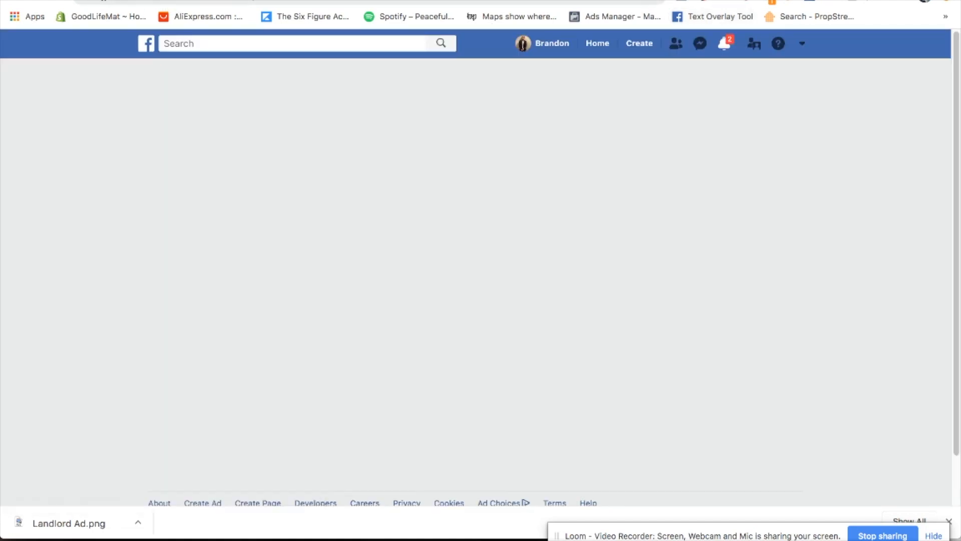
left_click(202, 169)
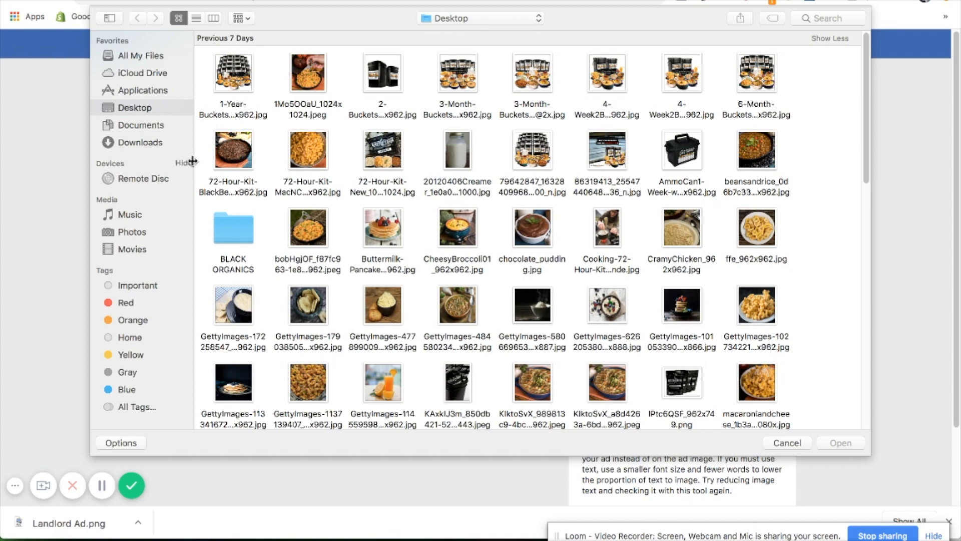
left_click(152, 142)
double_click(246, 77)
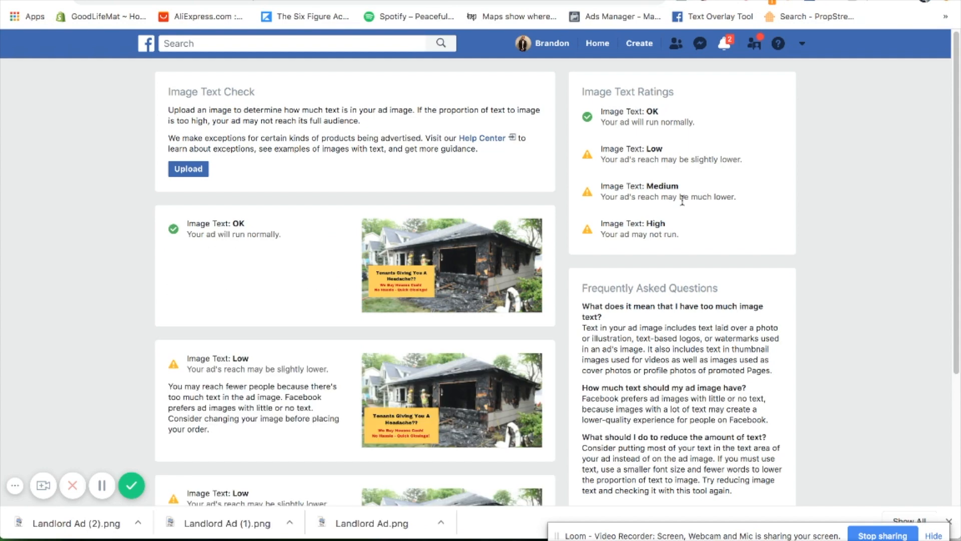
Back in Ads Manager, upload Landlord Ad (2).png as the ad's image and remove the "Copy of LANDLORD CASH BUYE..." image.
scroll(434, 309, "down", 5)
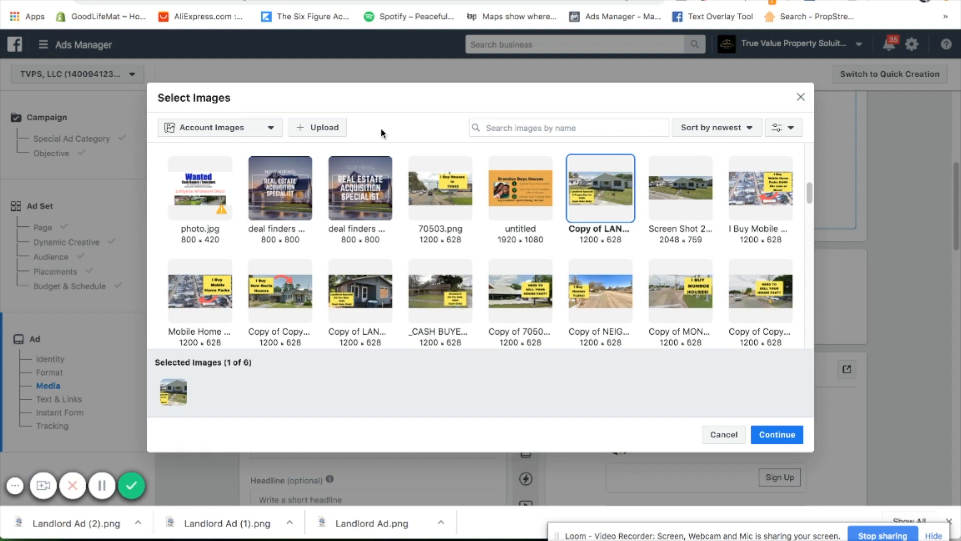
left_click(330, 127)
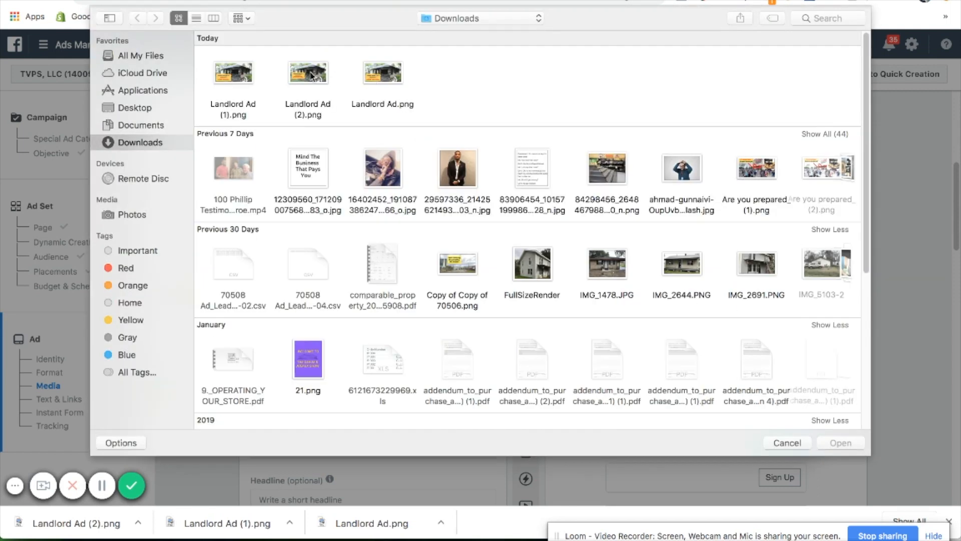
double_click(312, 75)
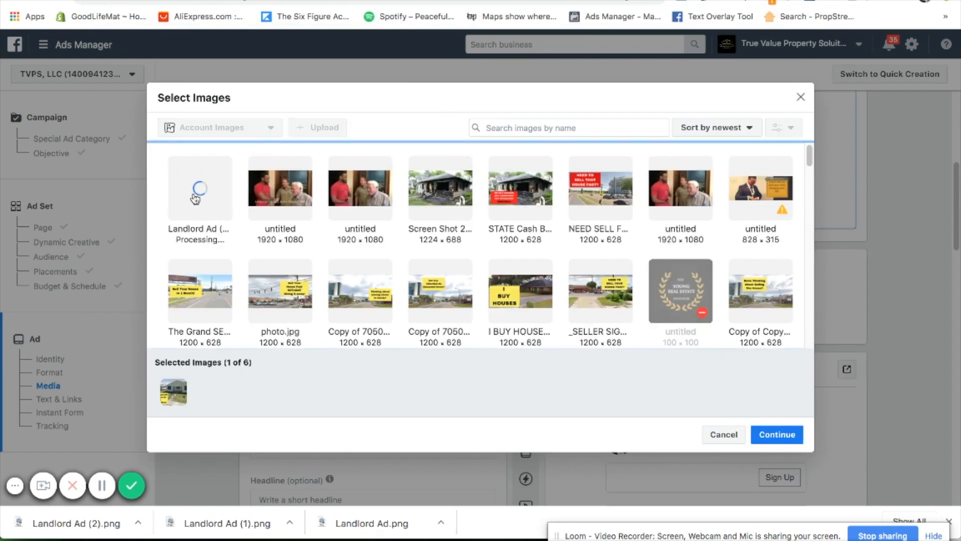
left_click(776, 433)
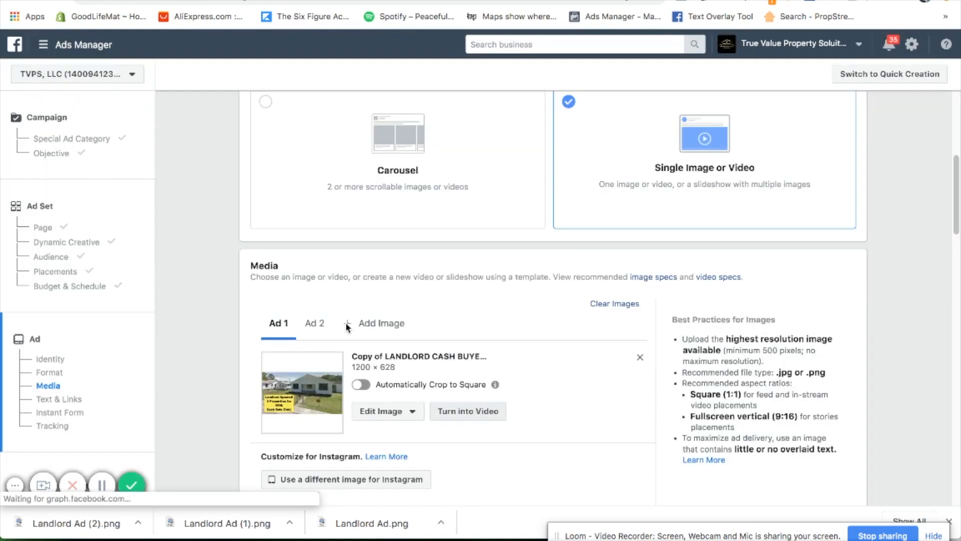
scroll(386, 345, "down", 3)
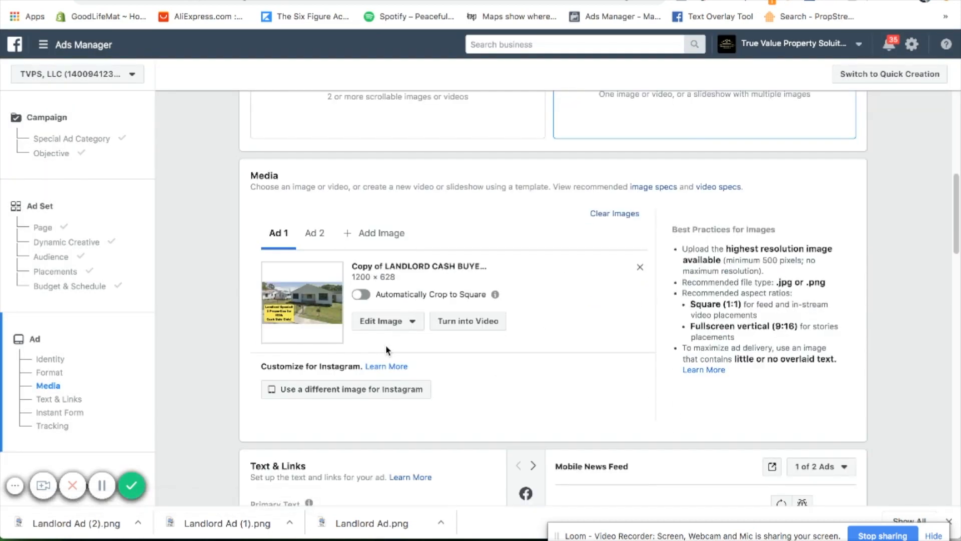
left_click(639, 244)
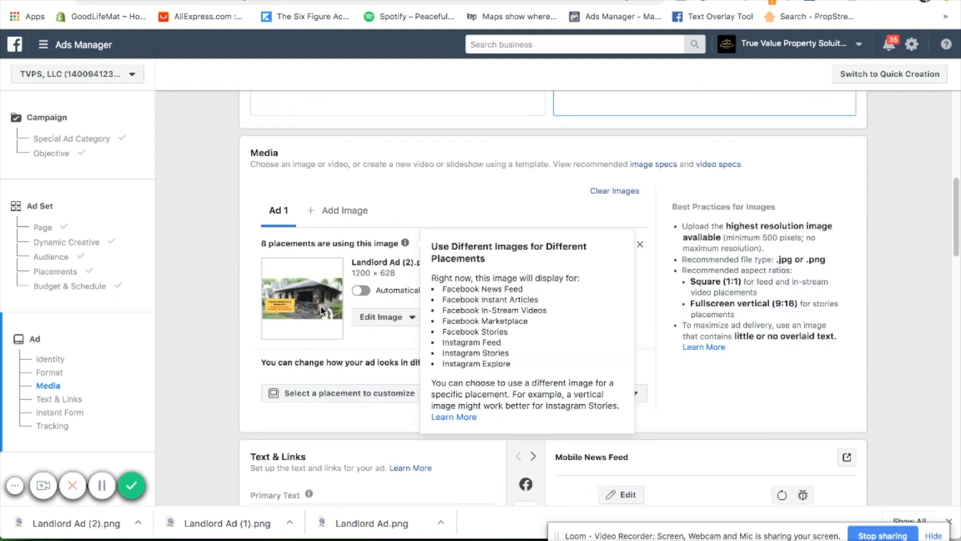
Preview the ad in Desktop News Feed and review its primary text, headline, description and call to action.
scroll(461, 296, "down", 7)
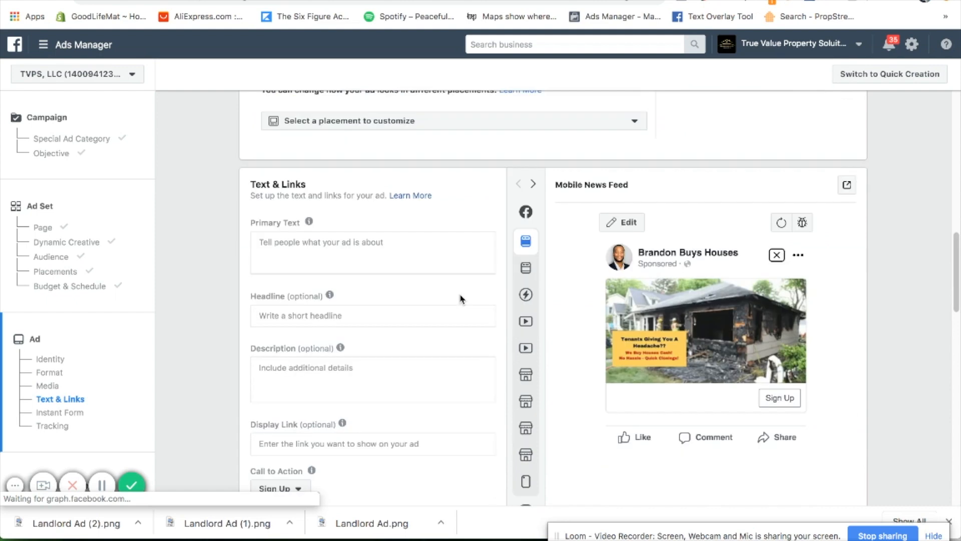
scroll(460, 299, "down", 1)
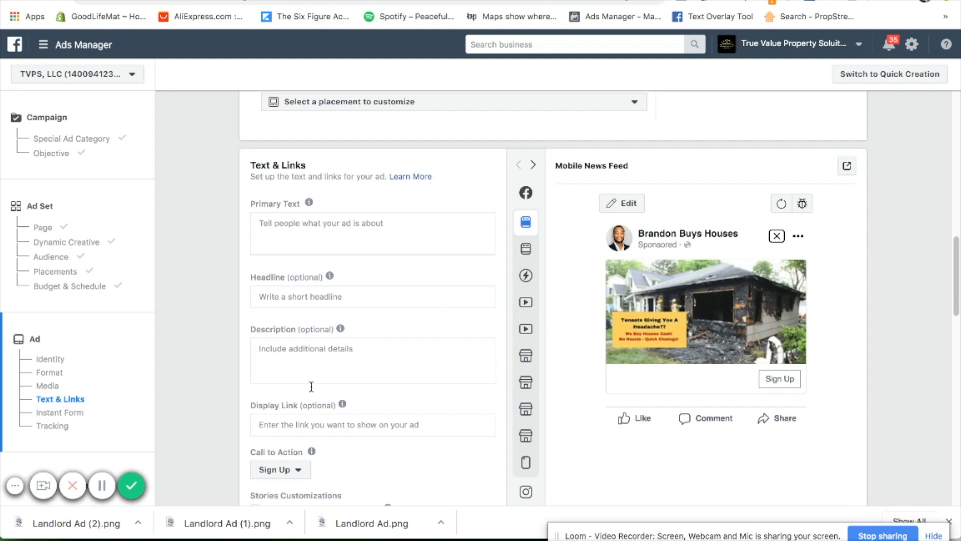
left_click(102, 486)
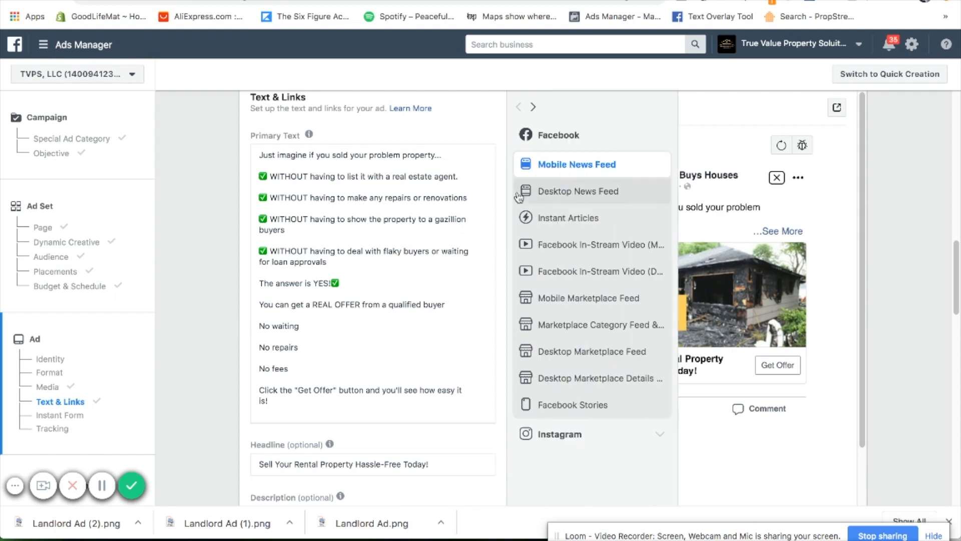
left_click(555, 191)
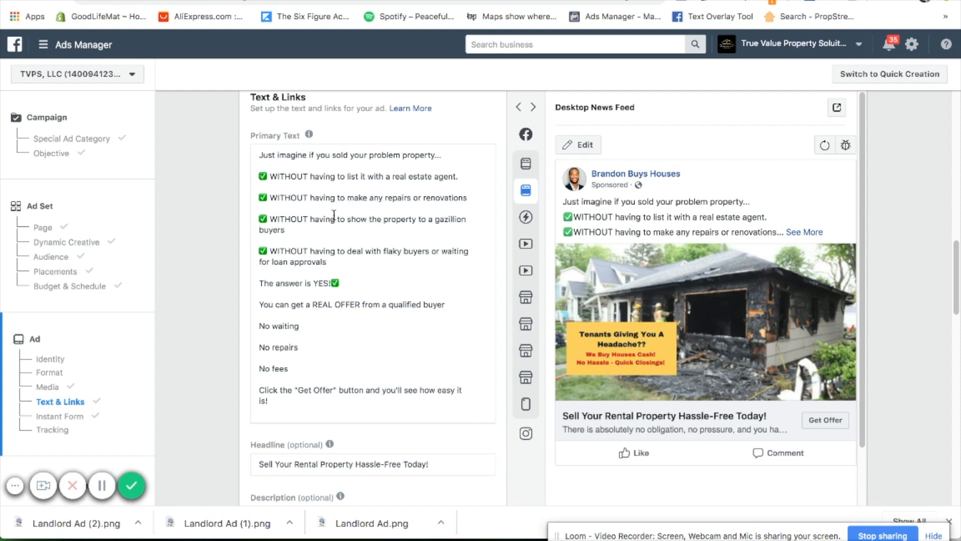
scroll(371, 308, "down", 4)
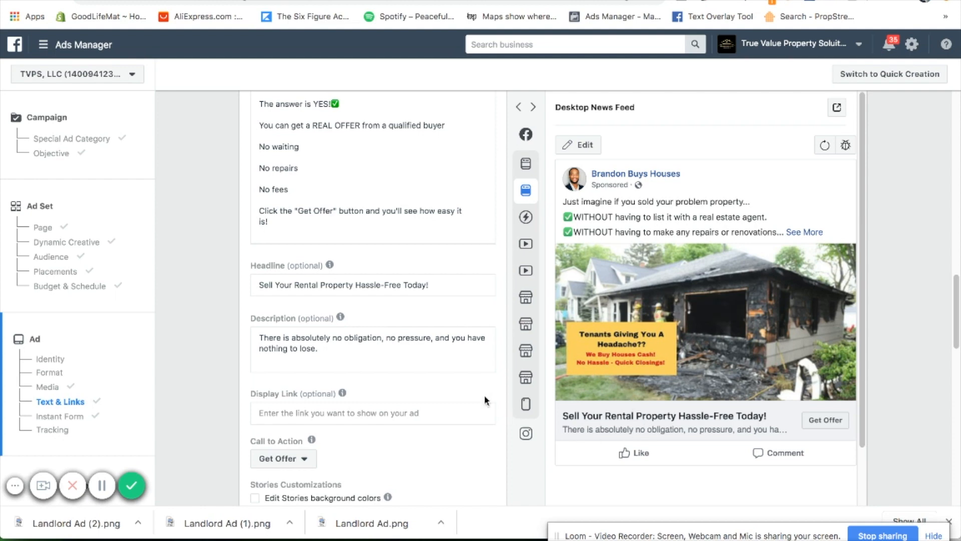
Review the ad's call to action, the preview of the OFFICIAL Lafayette Seller Lead Form with its questions, and the tracking settings.
scroll(306, 363, "down", 2)
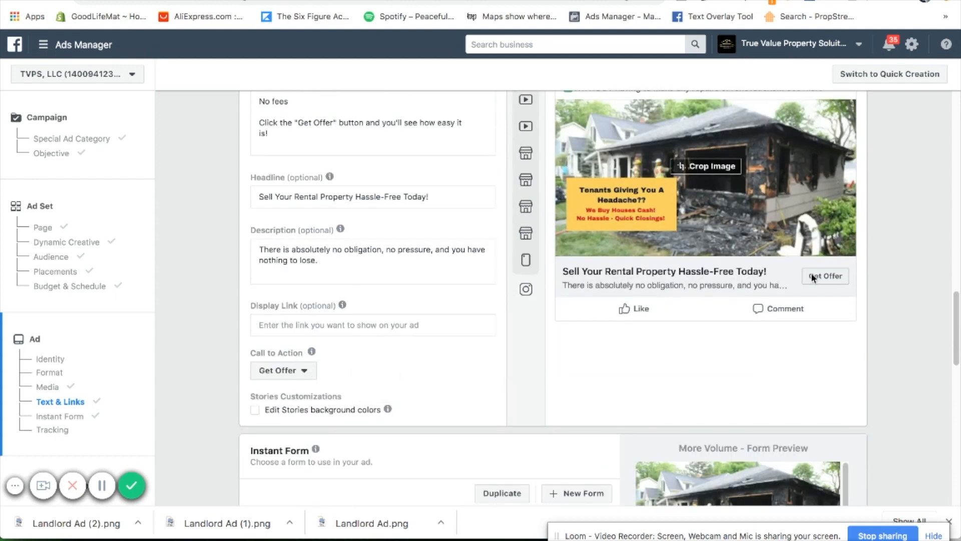
scroll(418, 310, "down", 5)
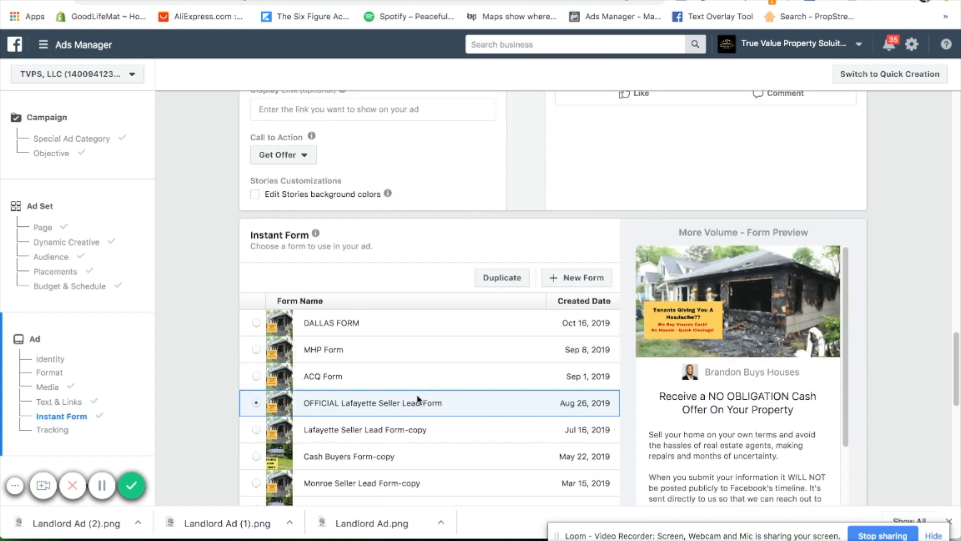
scroll(416, 407, "down", 1)
scroll(662, 401, "down", 2)
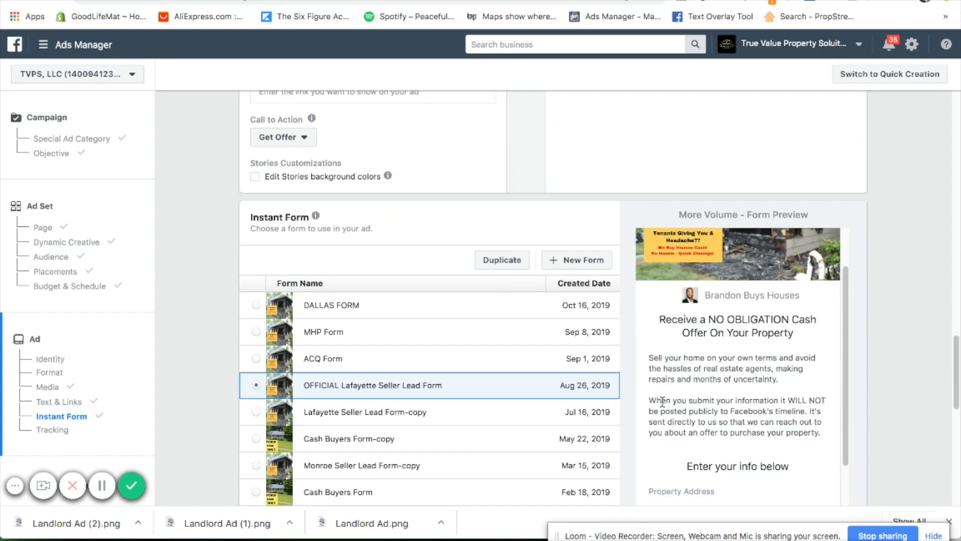
scroll(743, 389, "down", 3)
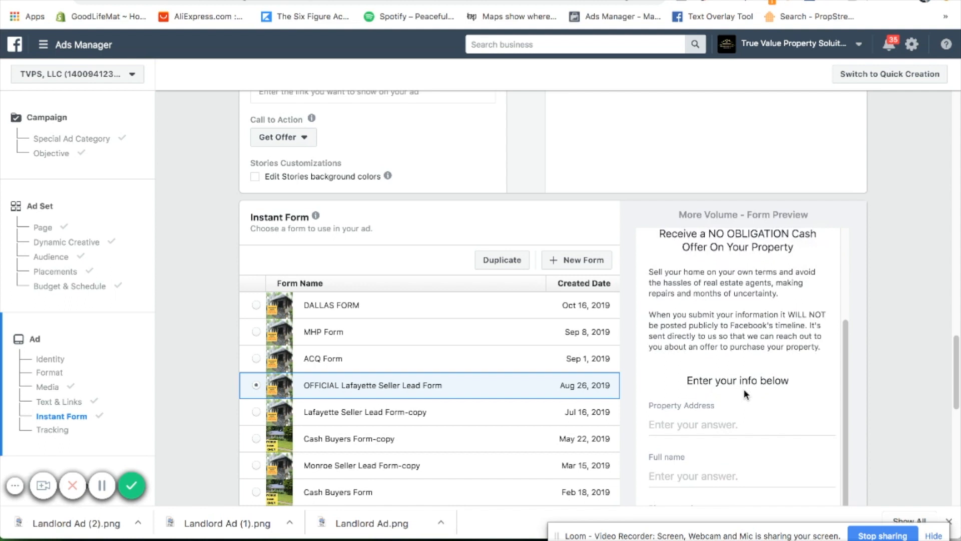
scroll(744, 390, "down", 1)
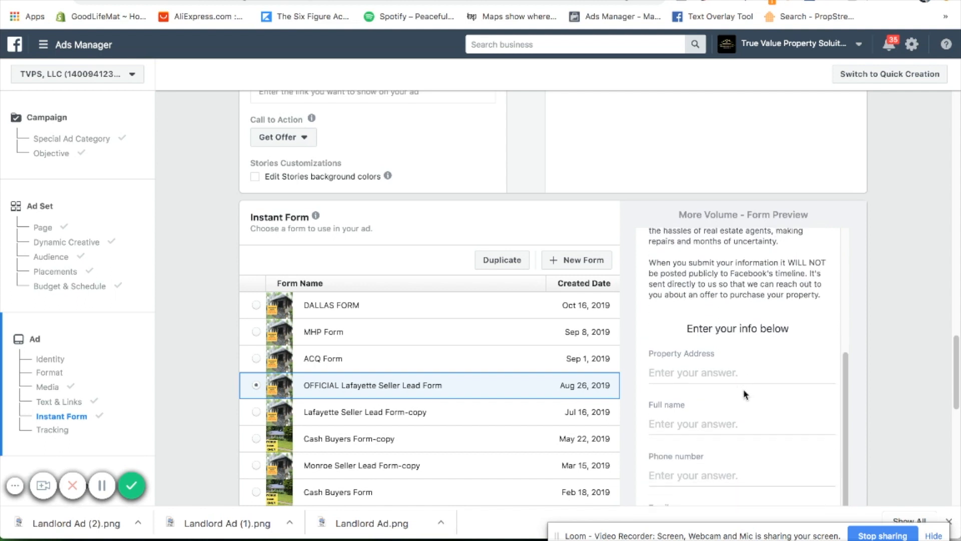
scroll(875, 344, "down", 3)
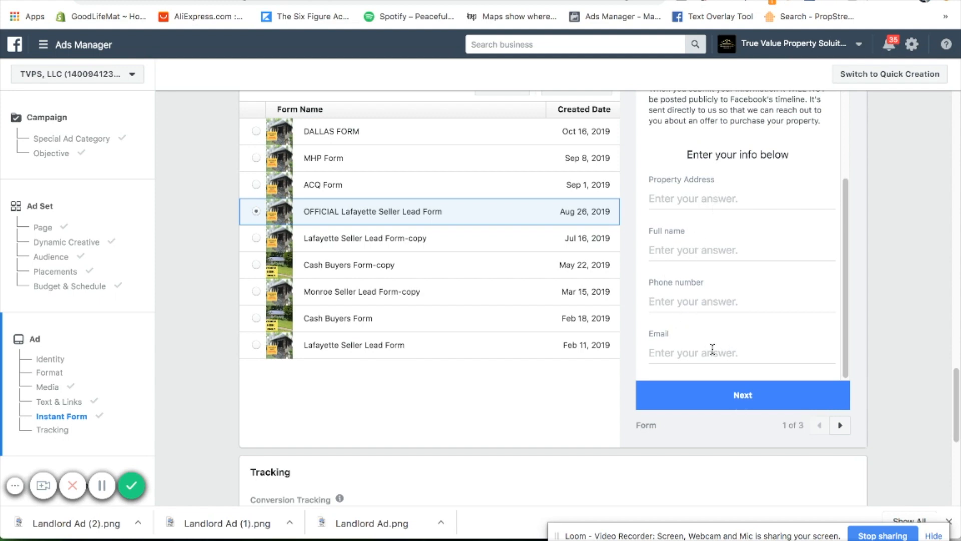
scroll(471, 379, "down", 6)
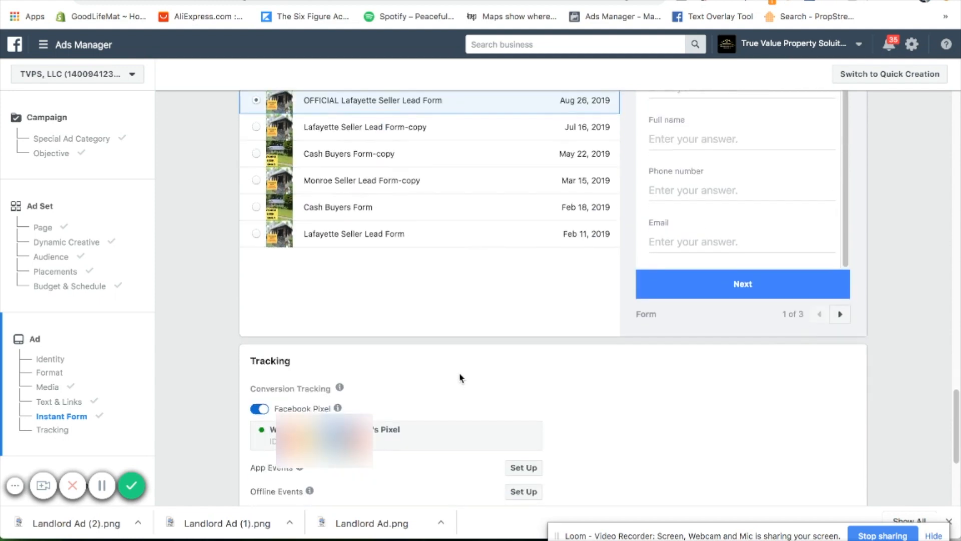
scroll(461, 378, "up", 5)
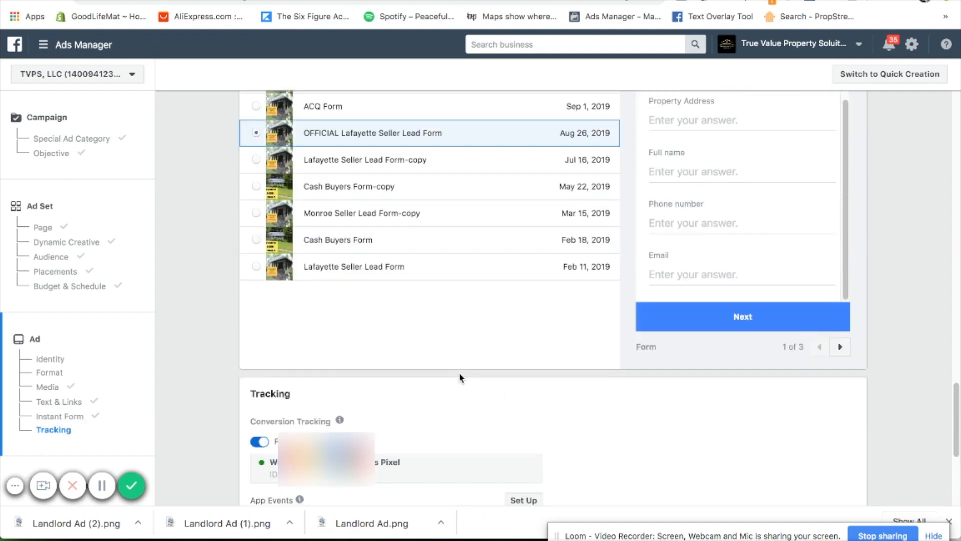
Return to the 3/2 VV - RETARGETING ad set and set its daily budget to $2.00.
scroll(461, 378, "up", 20)
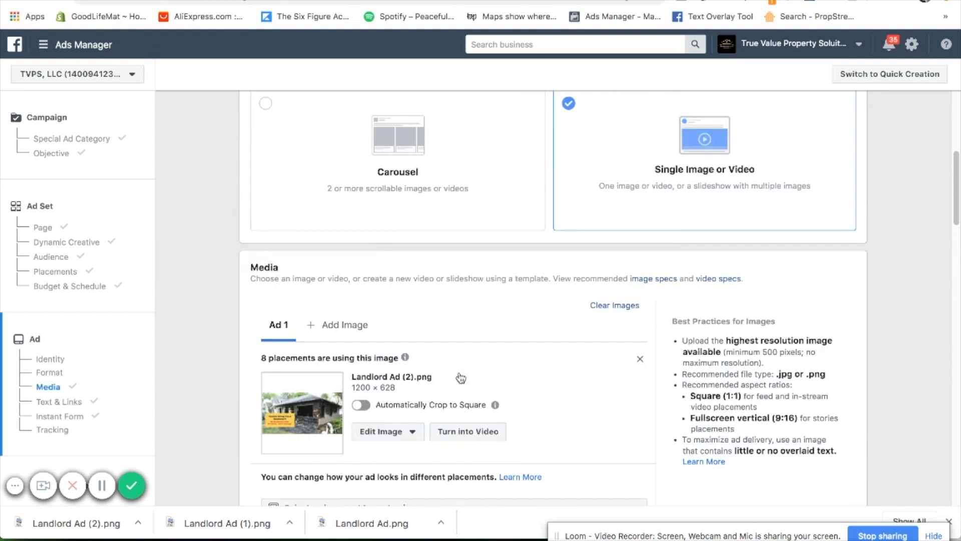
scroll(461, 377, "up", 2)
scroll(459, 372, "up", 4)
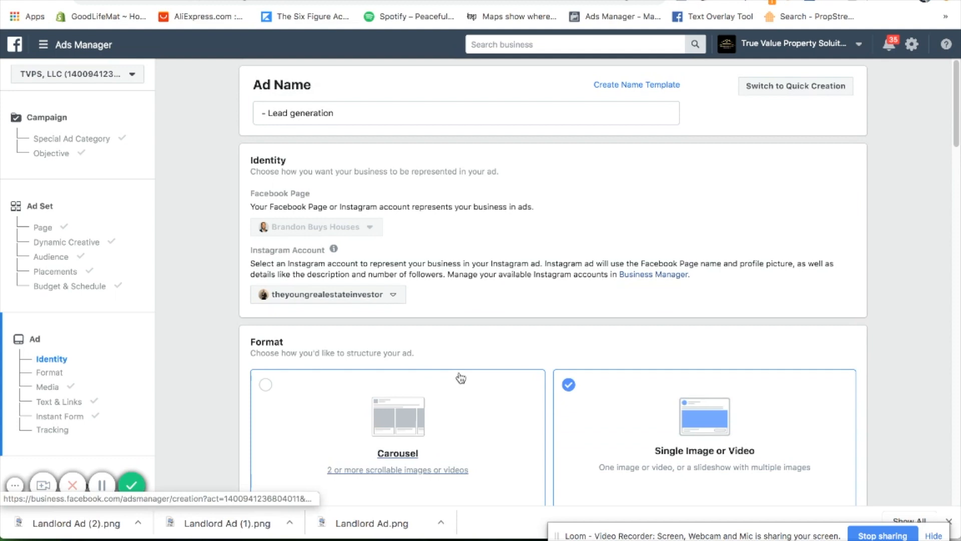
left_click(108, 209)
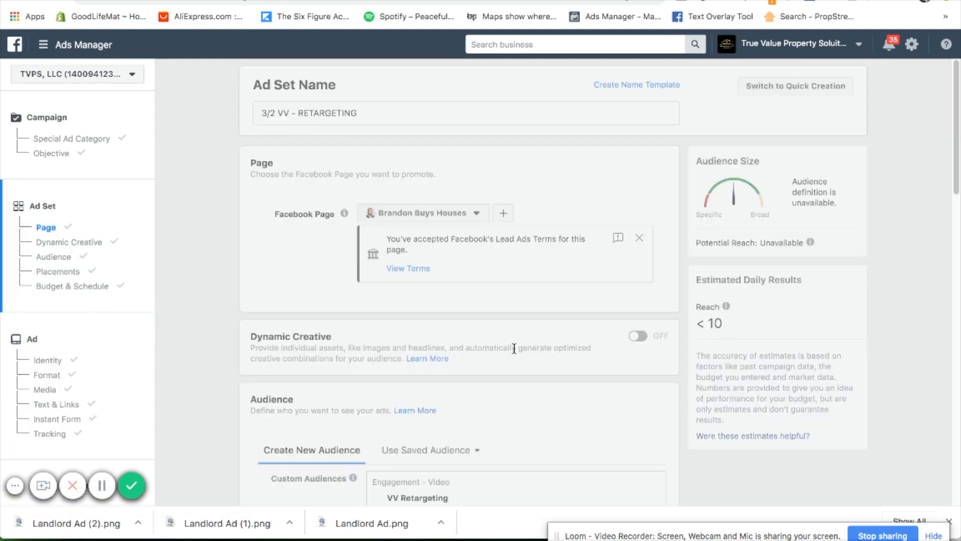
scroll(483, 357, "down", 7)
scroll(483, 357, "down", 6)
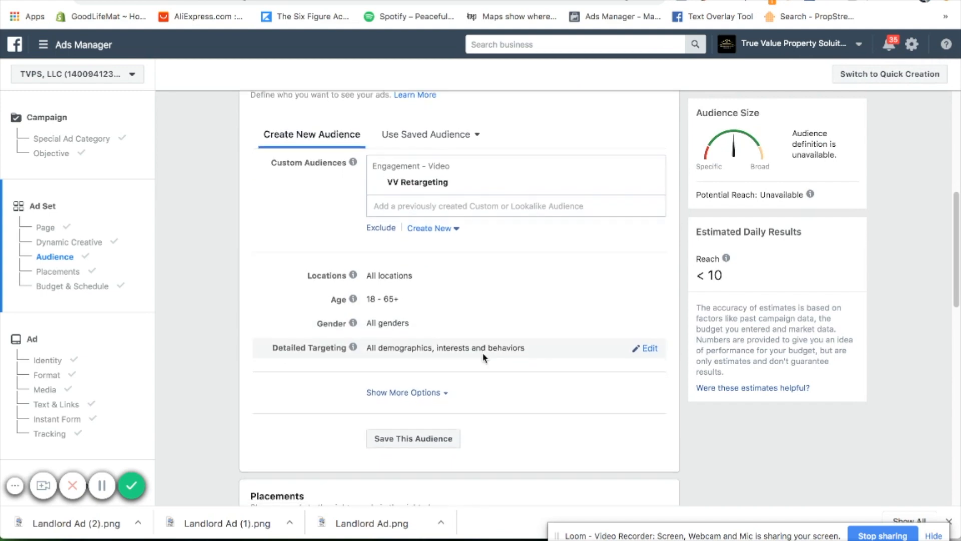
scroll(483, 358, "down", 6)
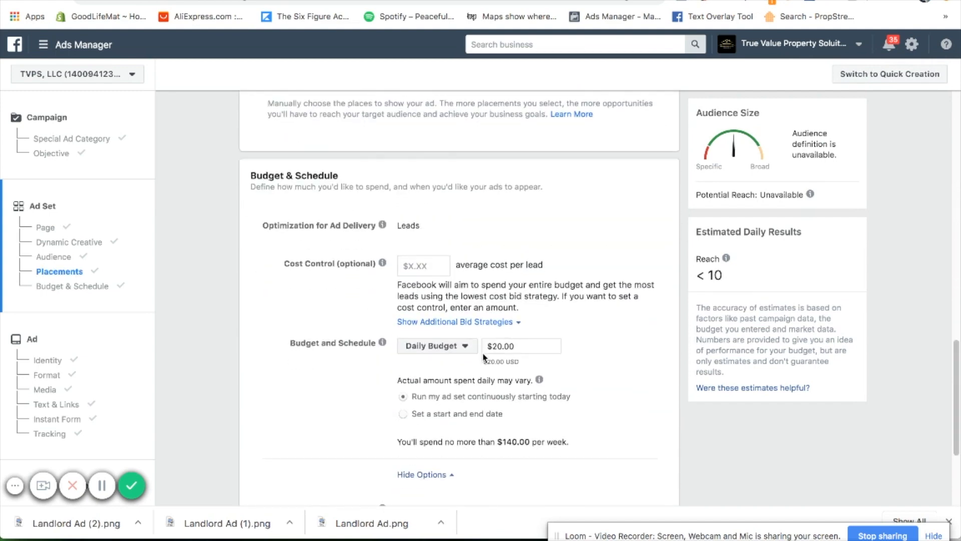
left_click(460, 313)
left_click(500, 312)
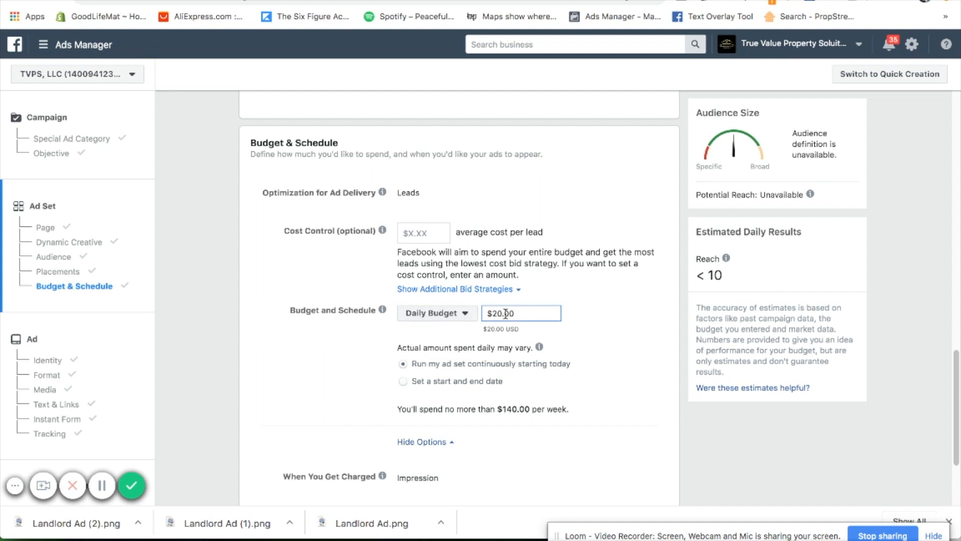
key("BackSpace")
key("BackSpace")
type("2")
left_click(588, 296)
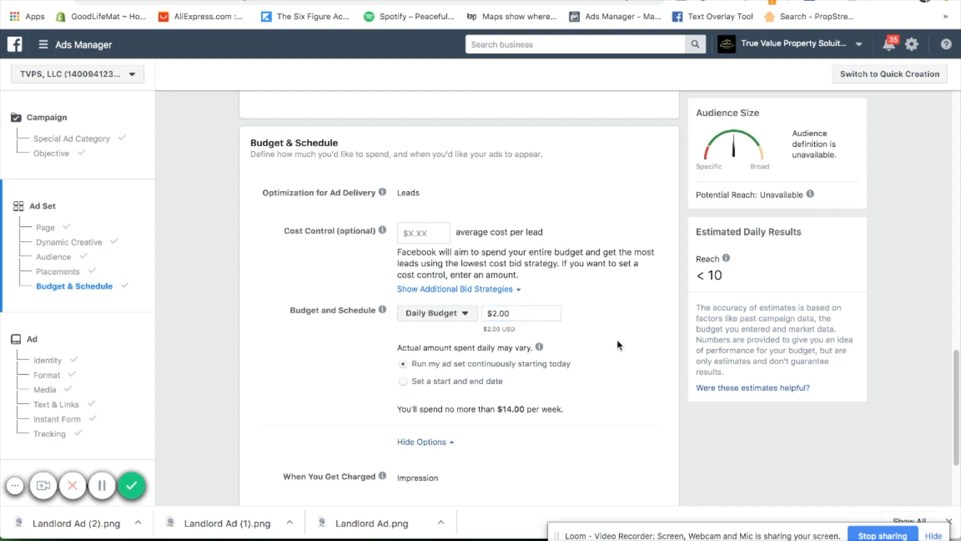
Go back to the ad level and rename the ad "Burnt House Ad - Lead generation".
scroll(619, 345, "down", 1)
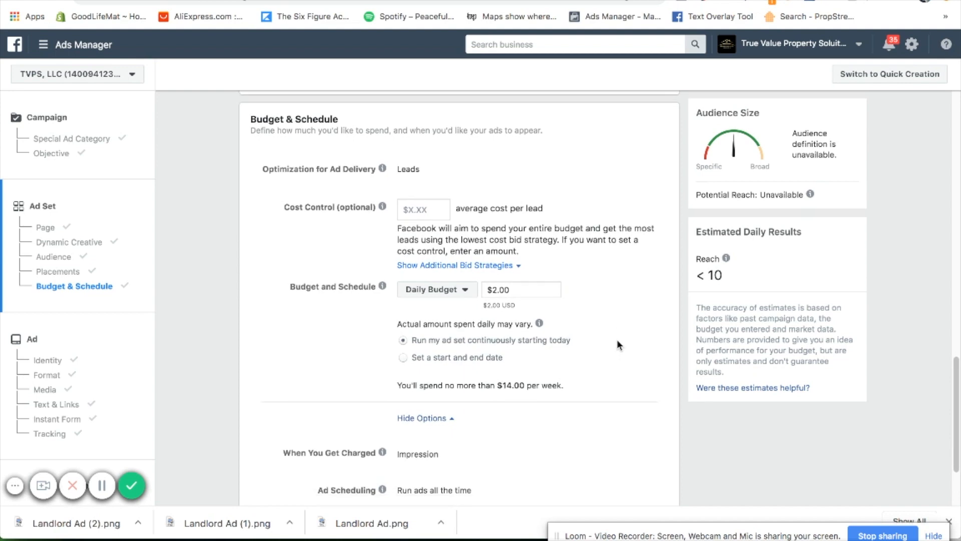
scroll(620, 344, "down", 3)
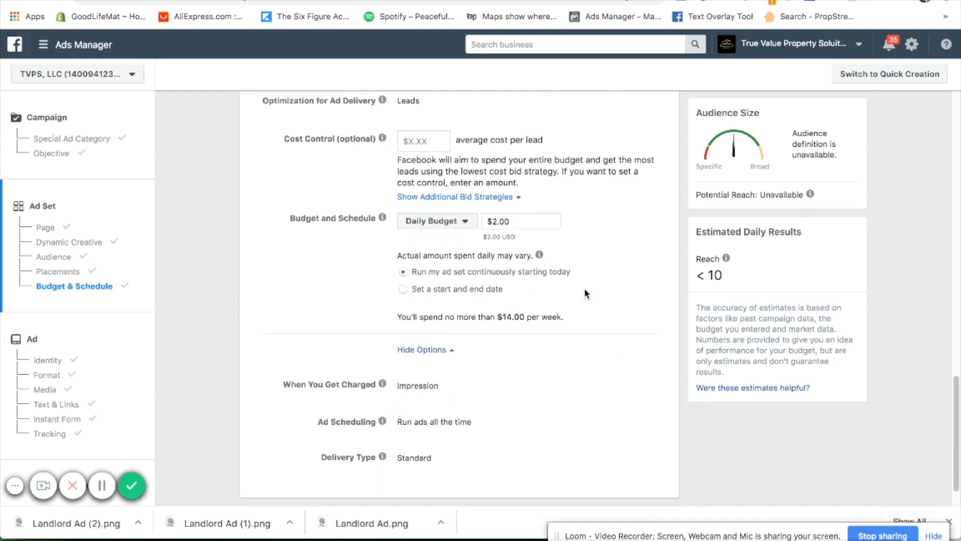
scroll(584, 287, "up", 10)
scroll(585, 289, "up", 5)
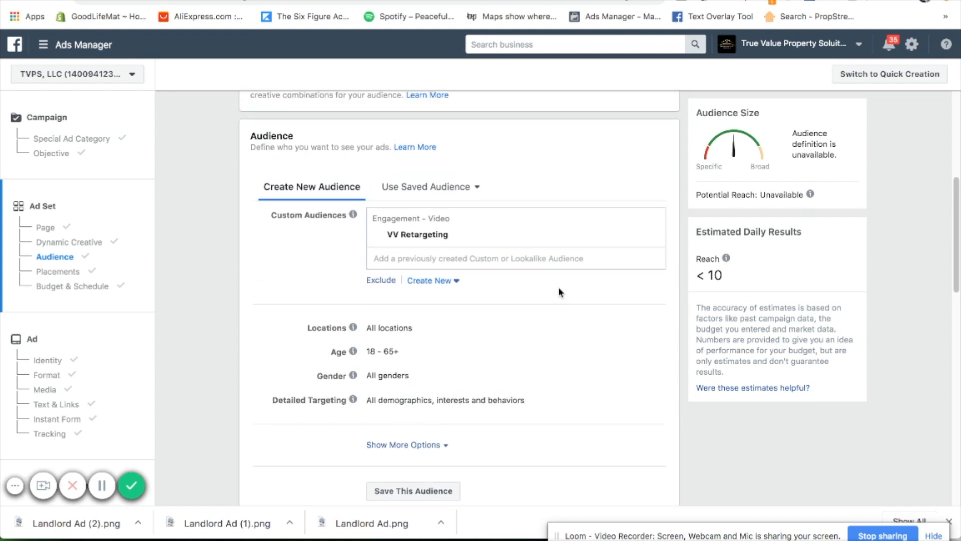
left_click(135, 374)
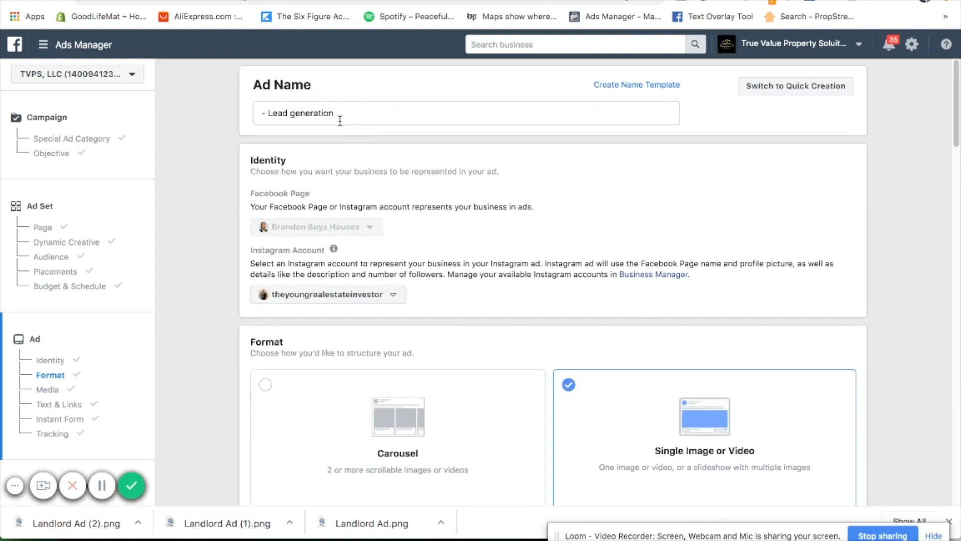
left_click(257, 113)
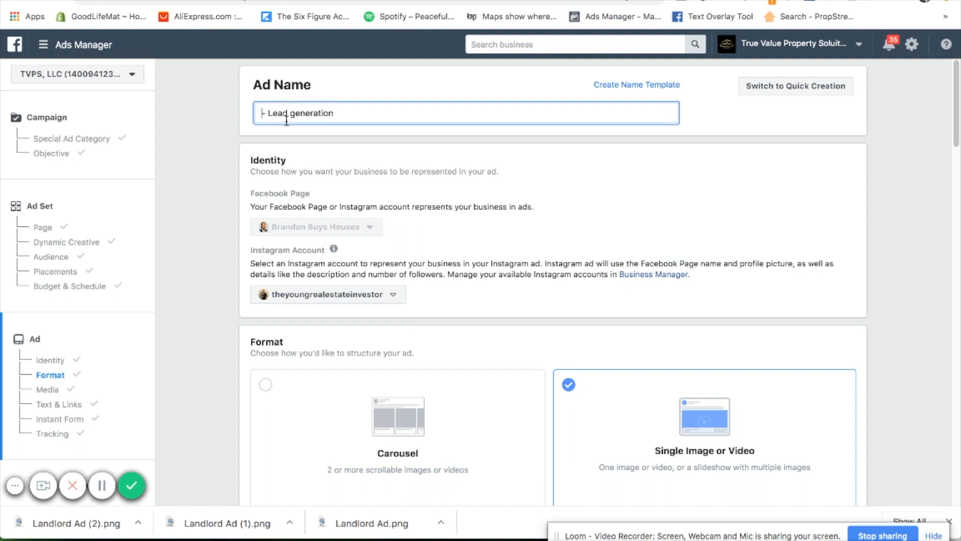
type("Burnt ")
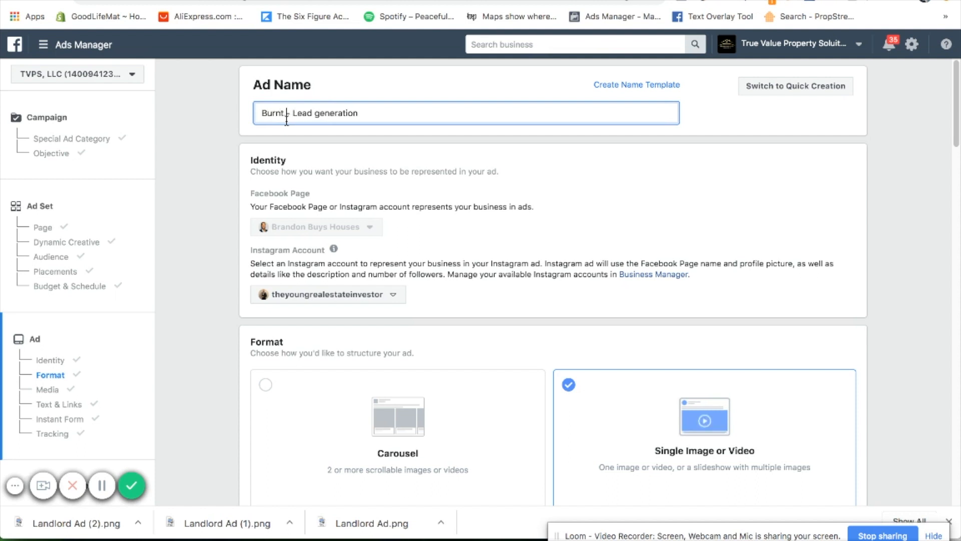
type("House Ad")
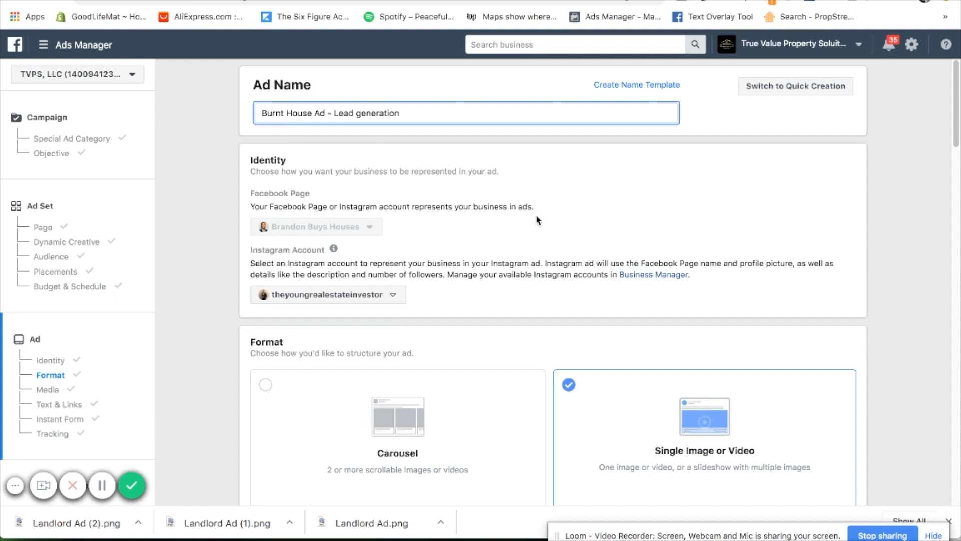
Return to the ad set's audience settings and set the minimum age to 25.
scroll(590, 219, "down", 10)
scroll(588, 215, "down", 7)
scroll(588, 212, "up", 2)
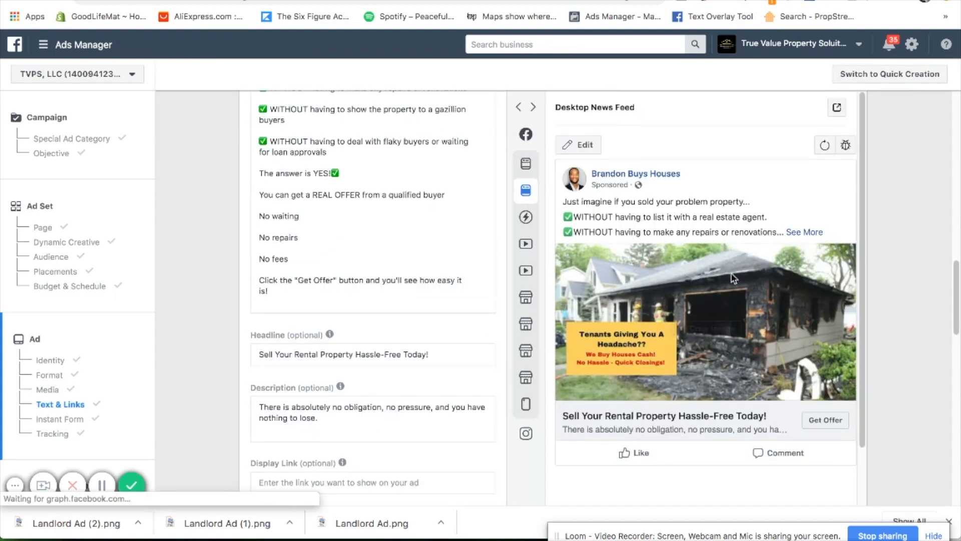
scroll(704, 320, "down", 5)
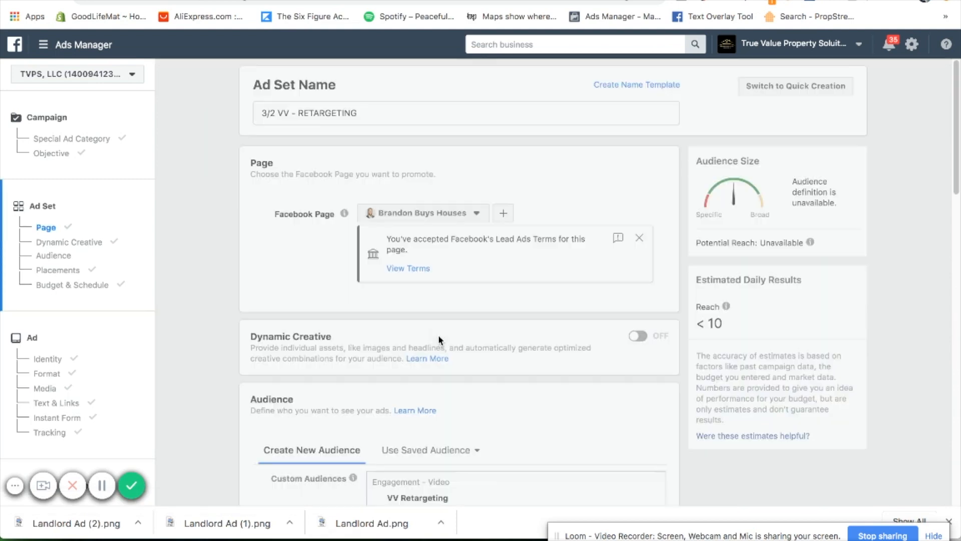
scroll(438, 330, "down", 5)
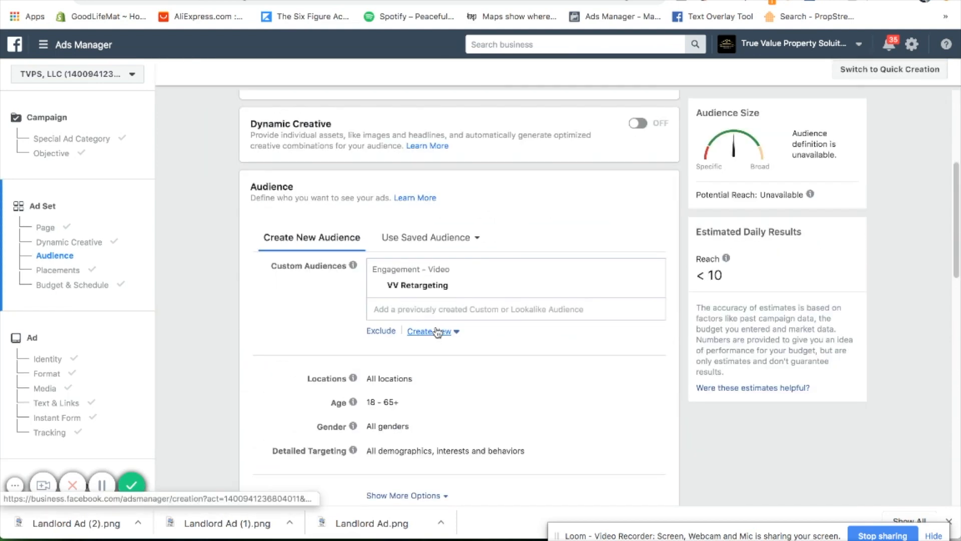
left_click(633, 383)
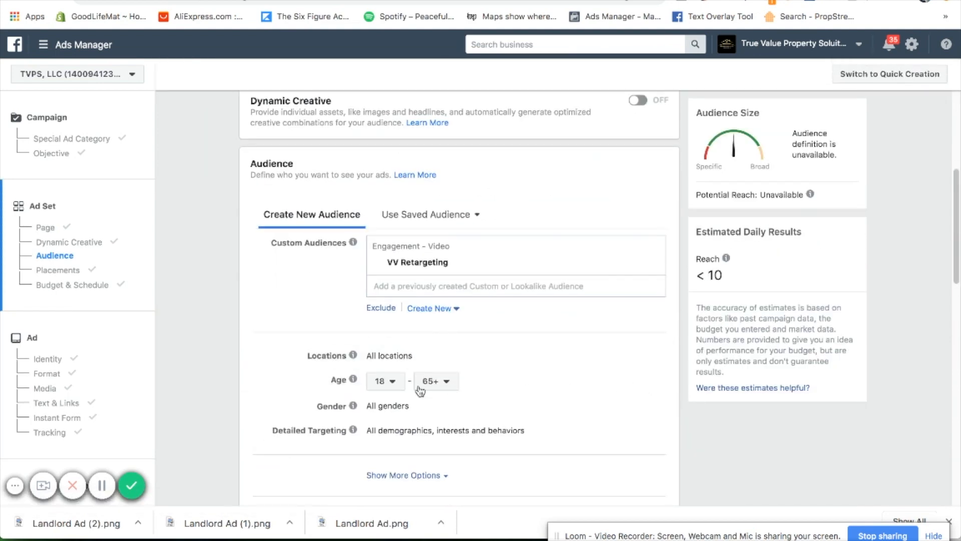
left_click(384, 381)
left_click(393, 310)
Continue from the ad set to the ad and submit the campaign for publishing.
scroll(638, 395, "down", 5)
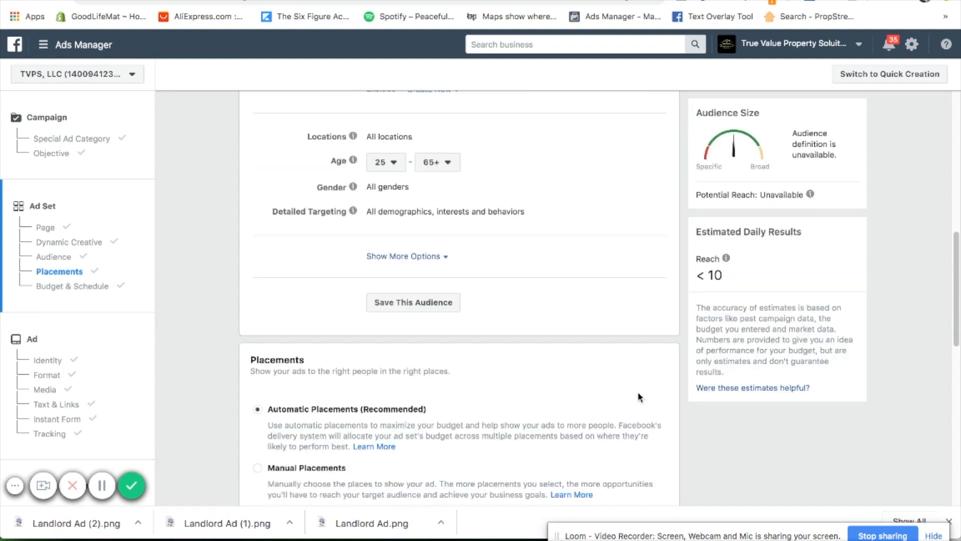
scroll(687, 409, "down", 10)
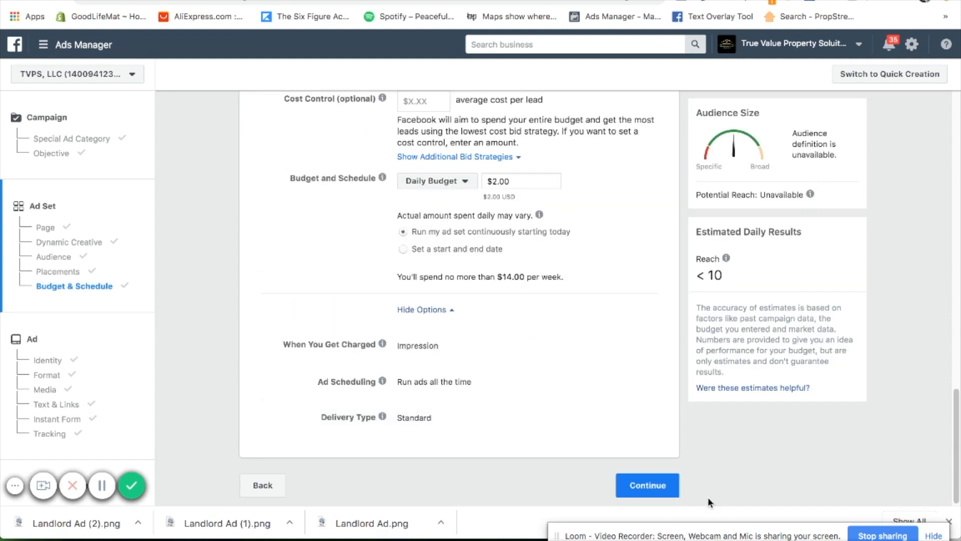
left_click(663, 489)
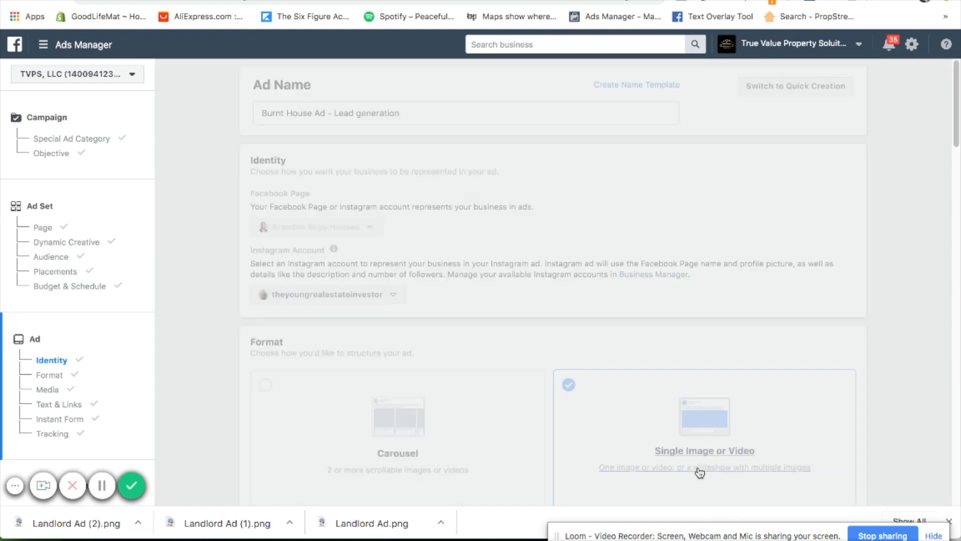
scroll(699, 470, "down", 15)
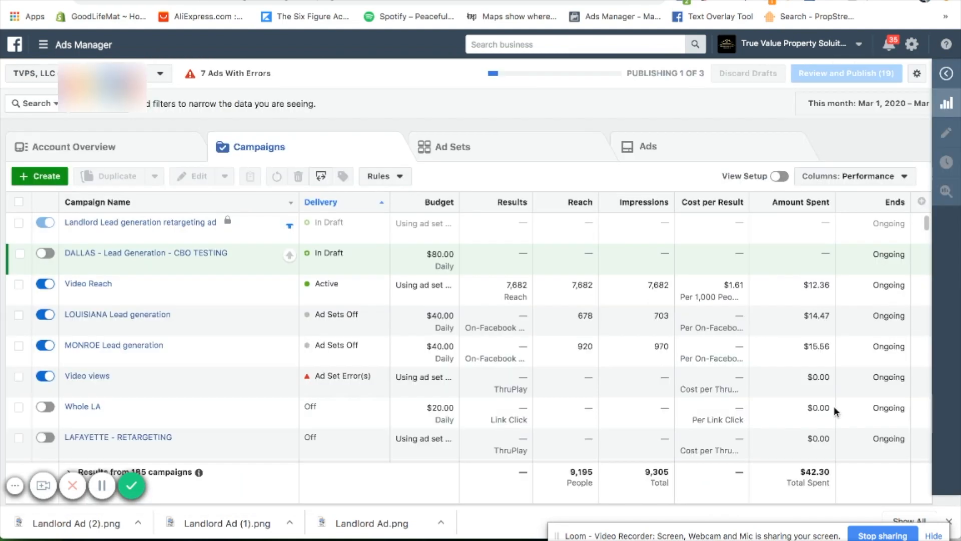
Select the "Landlord Lead generation retargeting ad" campaign and filter the campaign list to show only the selected campaign.
left_click(265, 235)
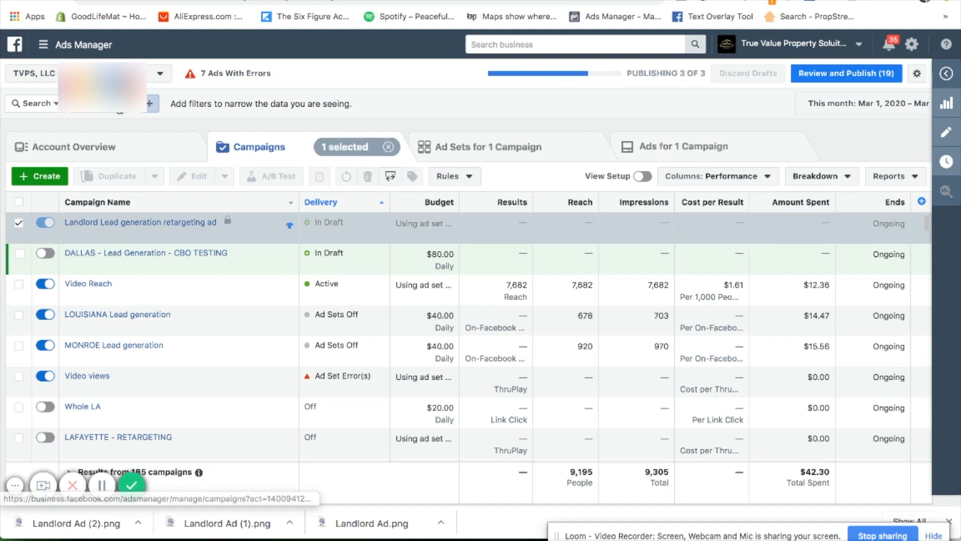
left_click(128, 104)
left_click(120, 132)
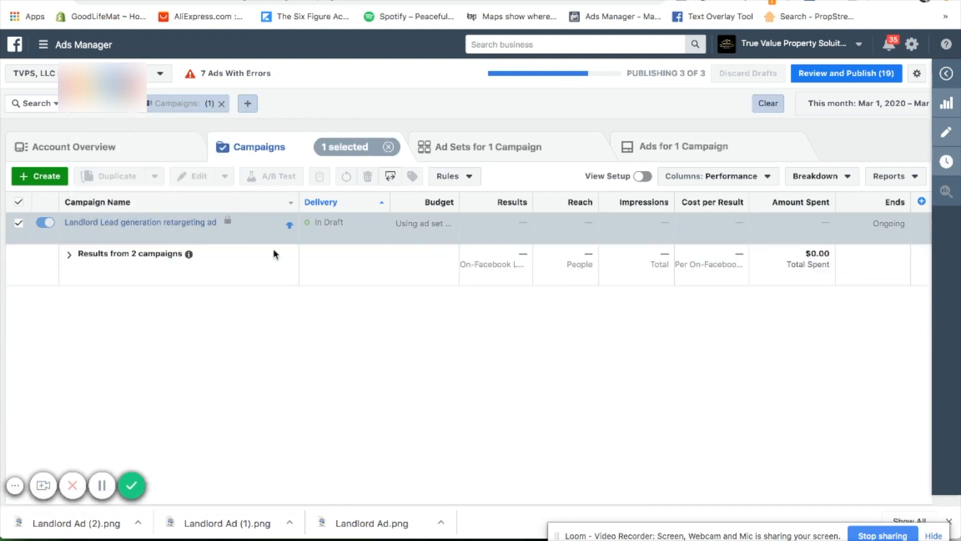